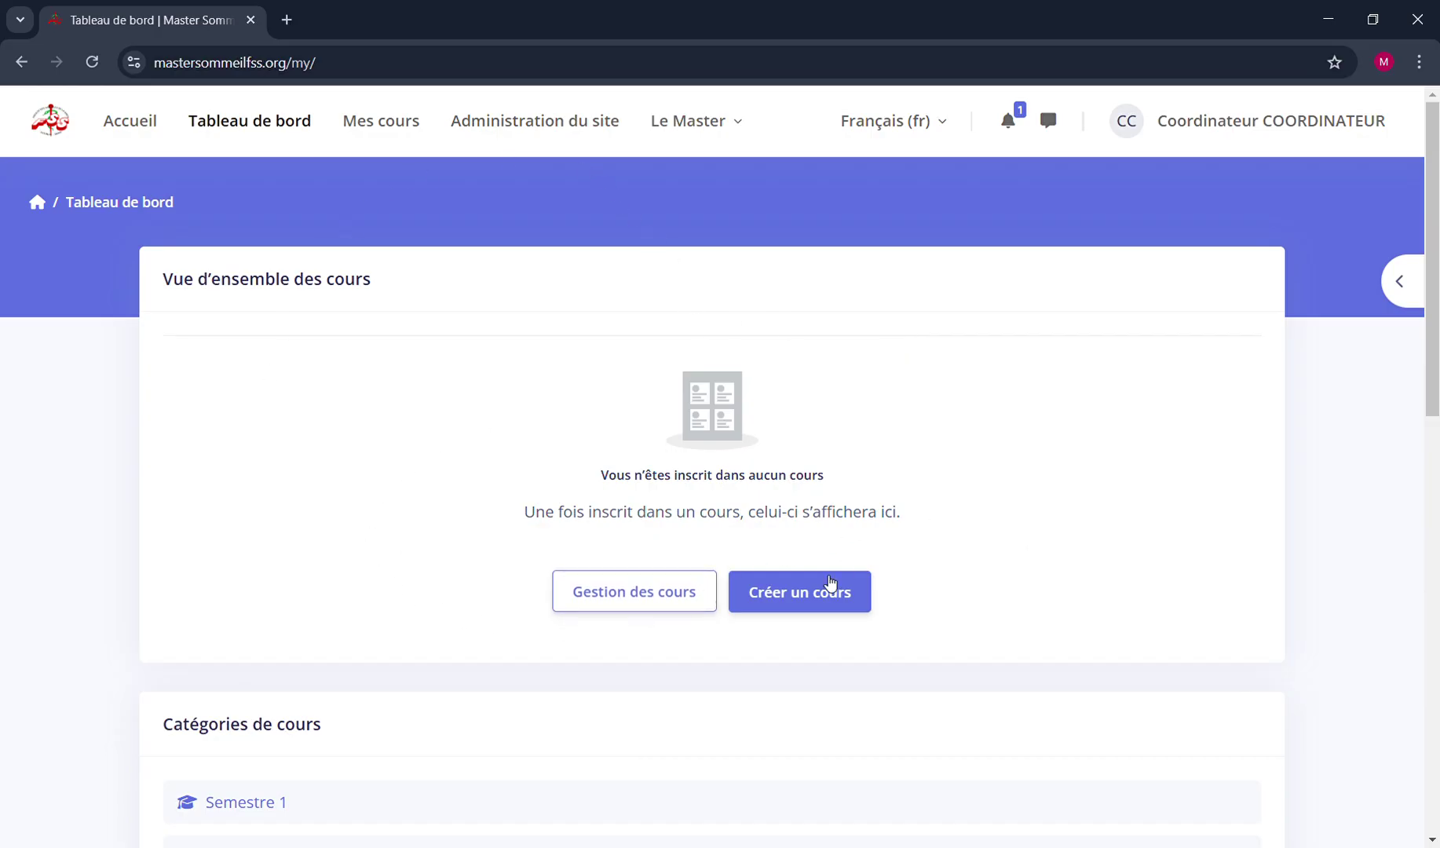
Step: Open the form for adding a user from the site administration's user accounts section
left_click(535, 122)
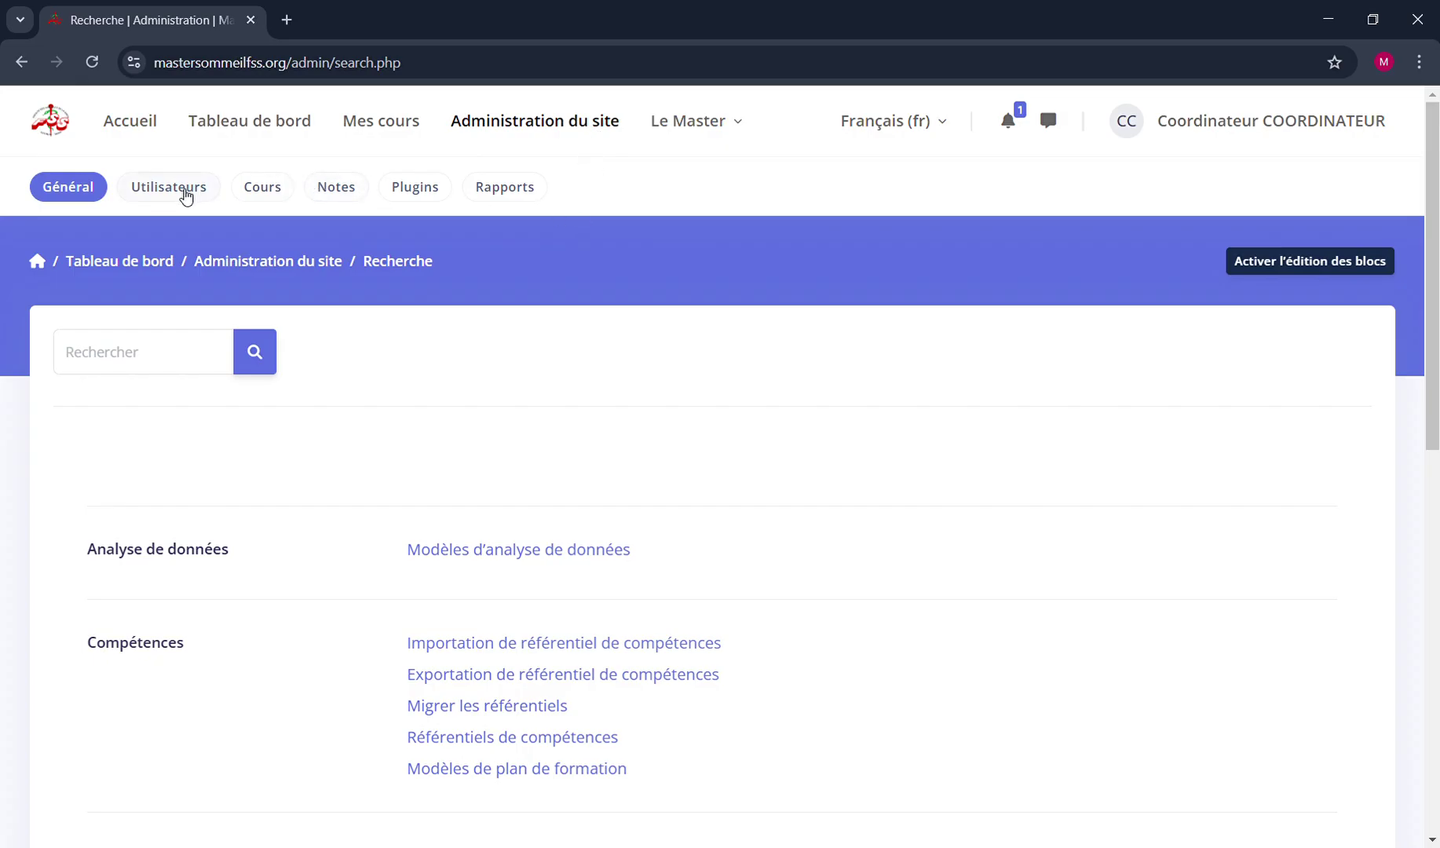
left_click(186, 196)
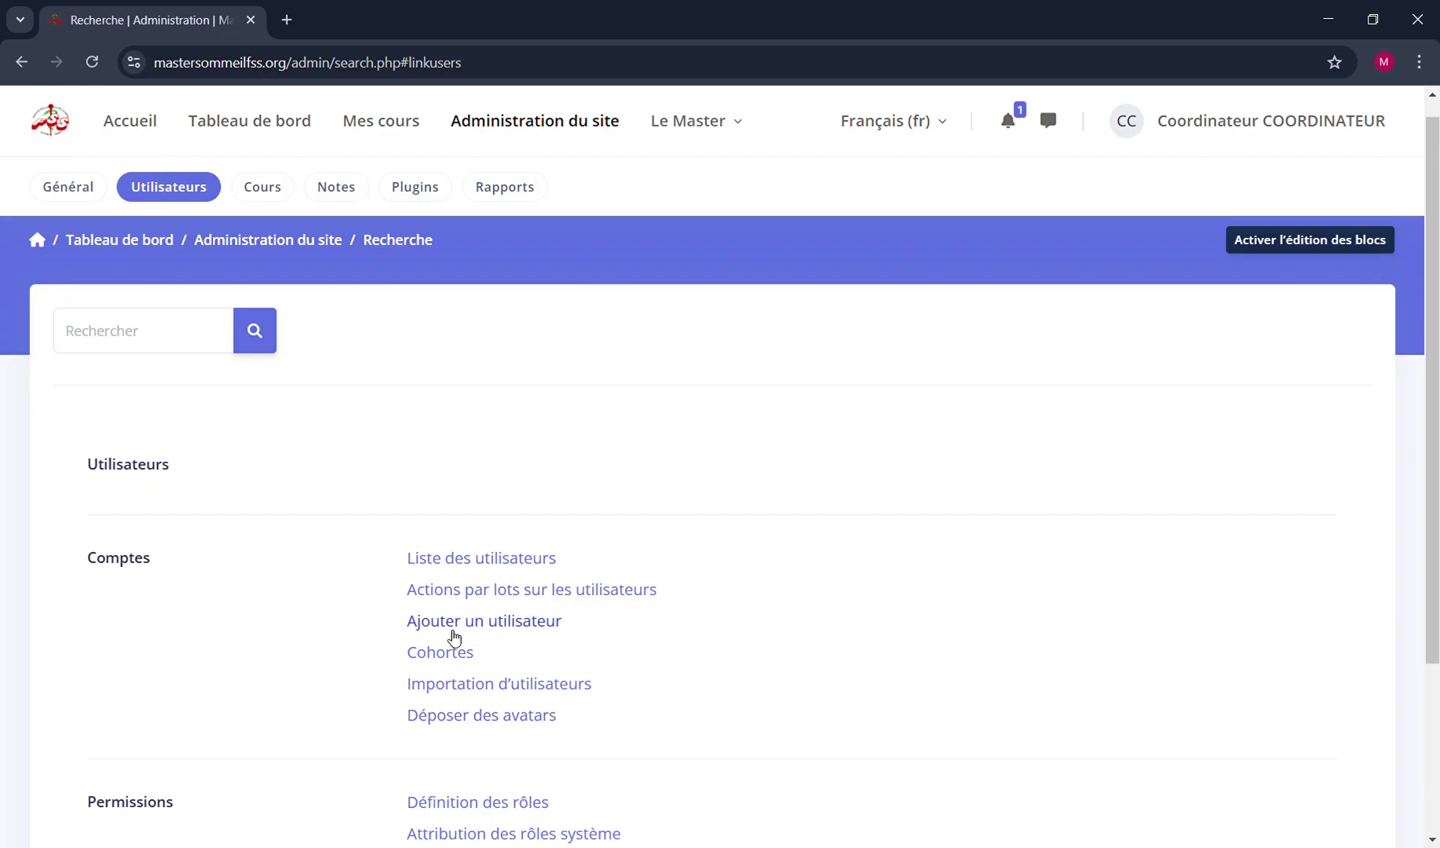
left_click(526, 623)
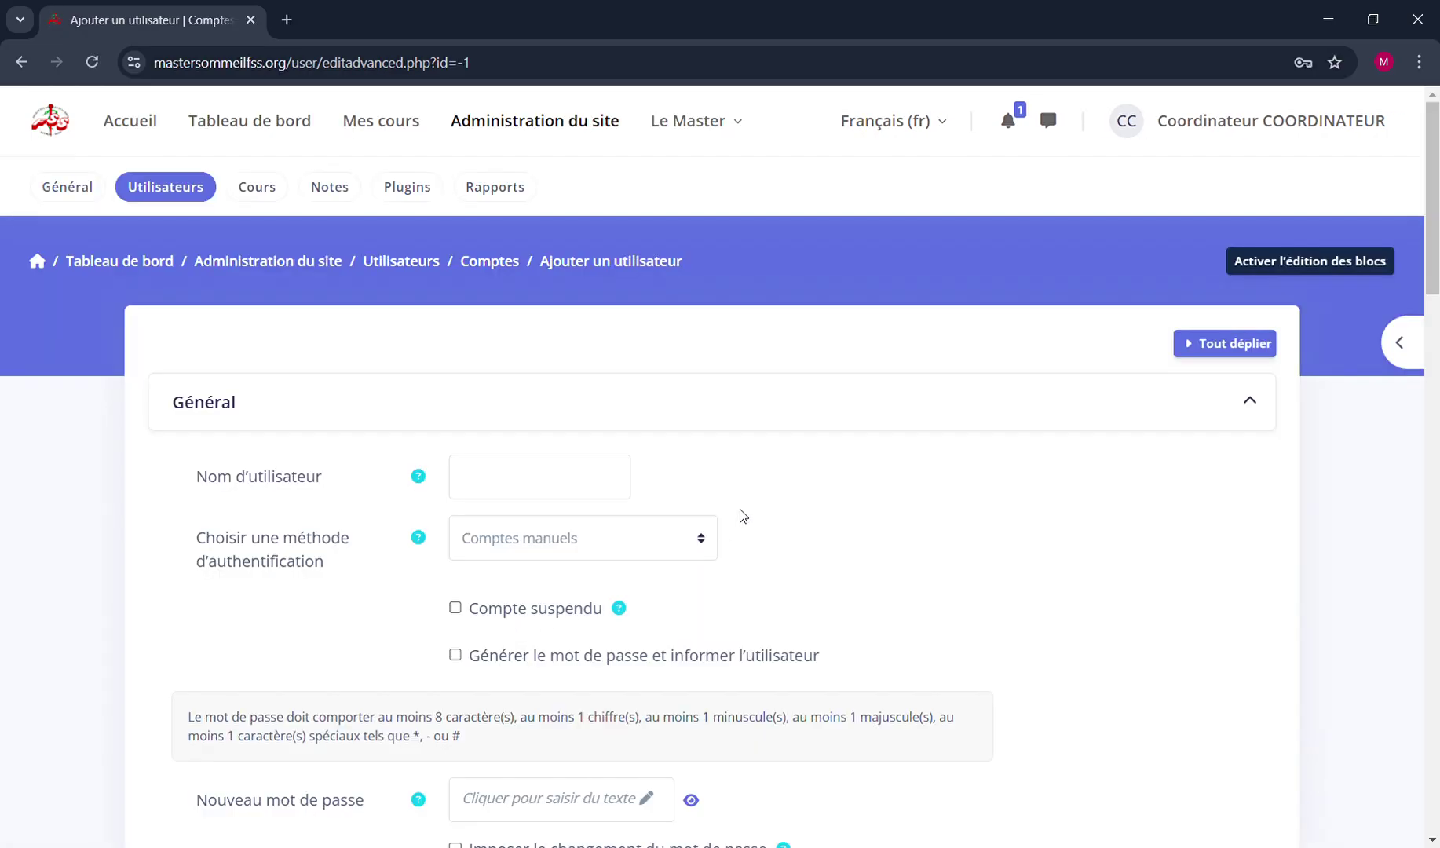
Step: Examine the Nom d'utilisateur field and the available authentication methods in the new user form
scroll(796, 500, "down", 2)
scroll(796, 500, "up", 2)
left_click(542, 490)
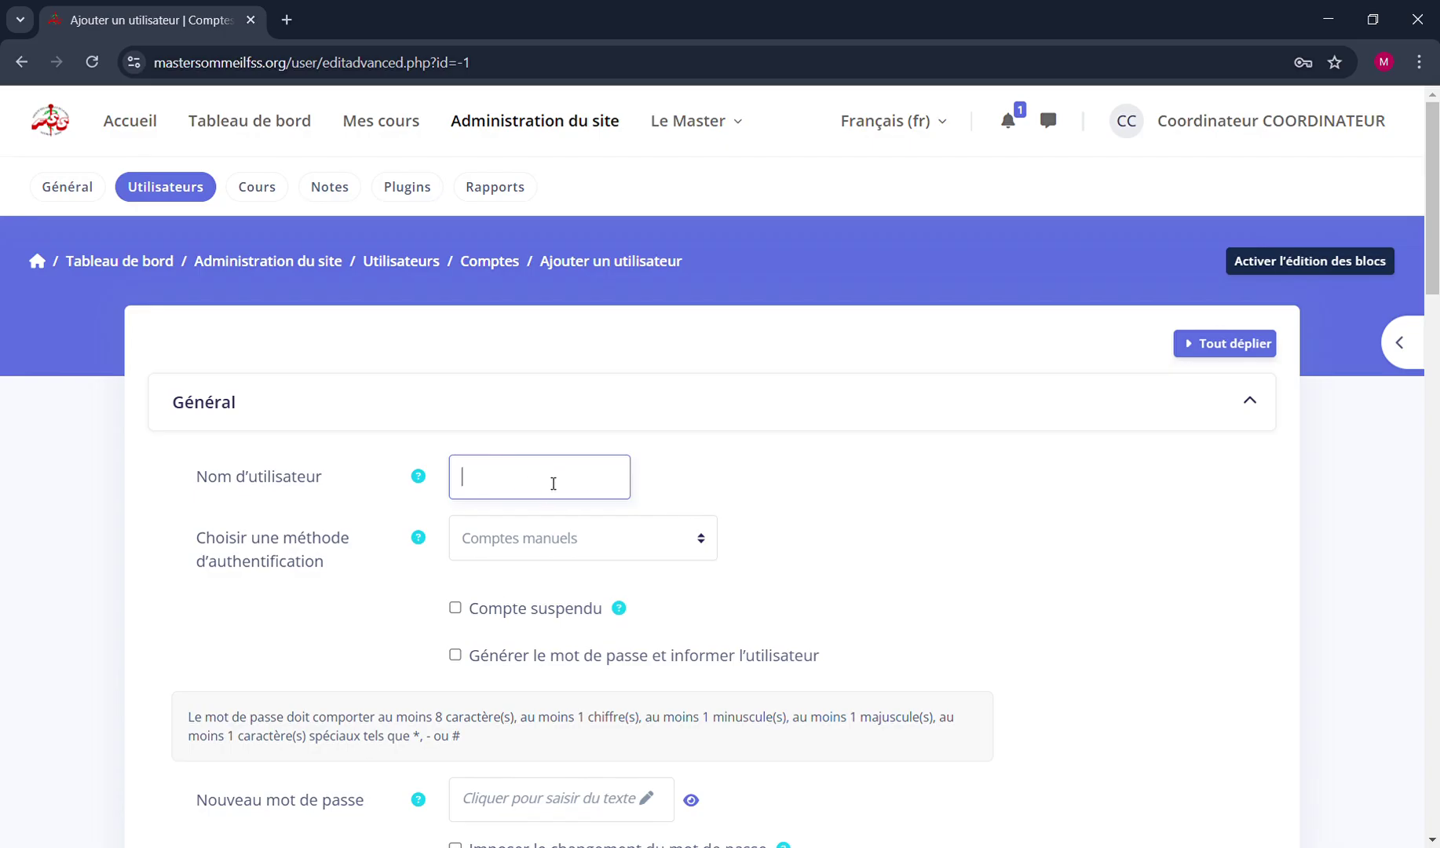
left_click(701, 481)
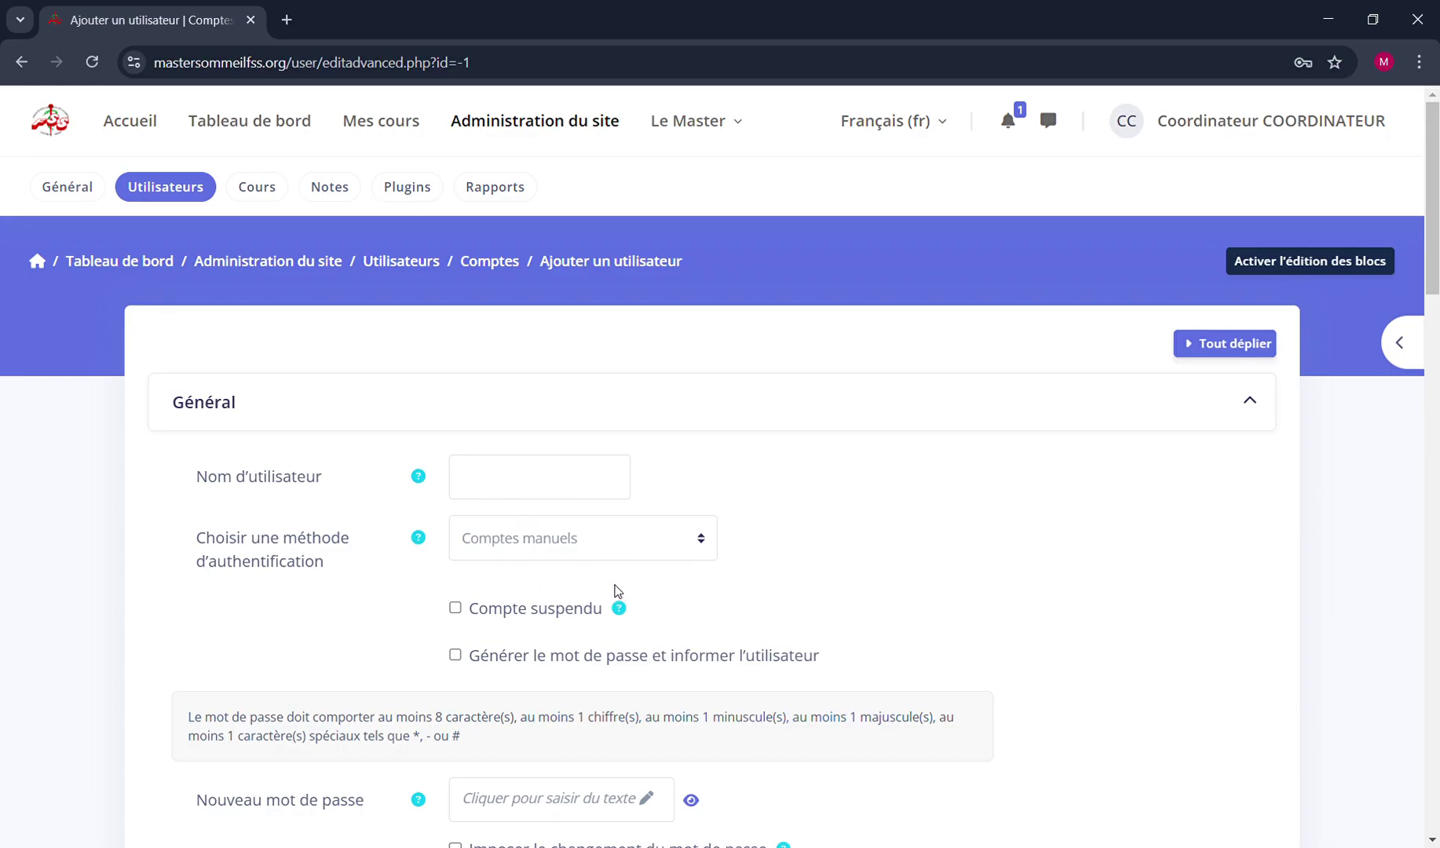
left_click(684, 548)
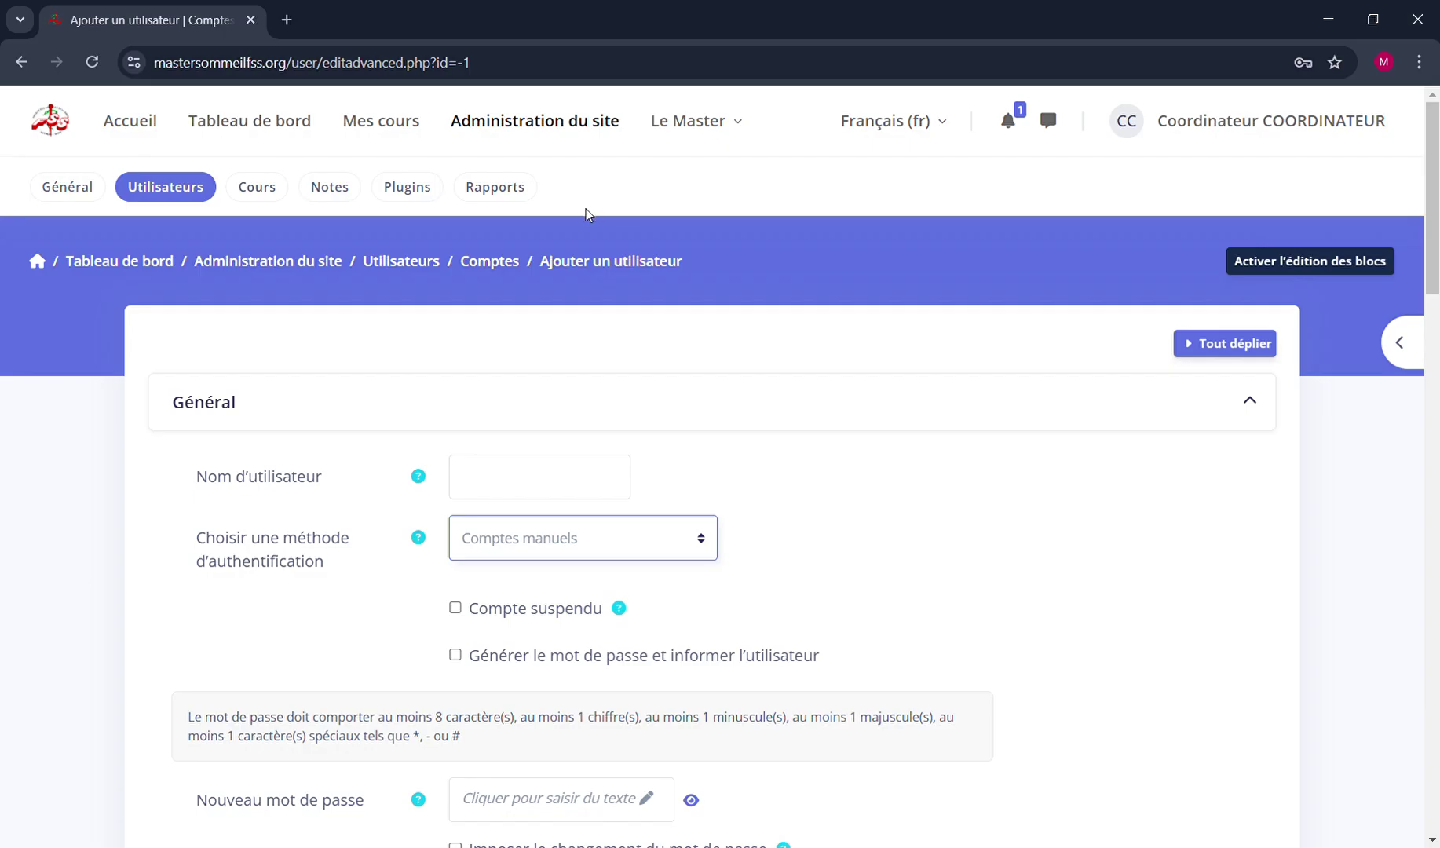
left_click(796, 540)
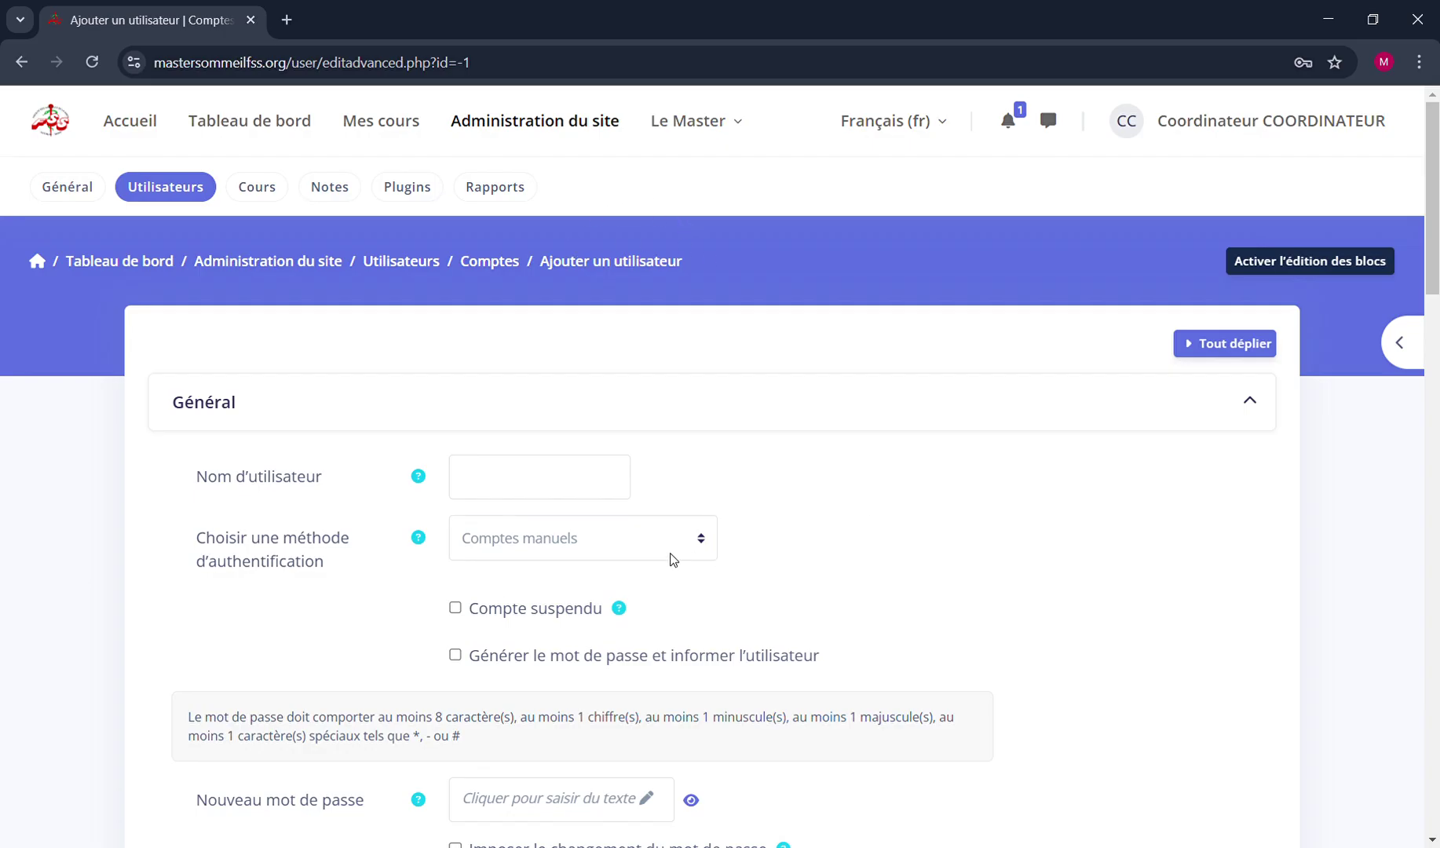
left_click(633, 547)
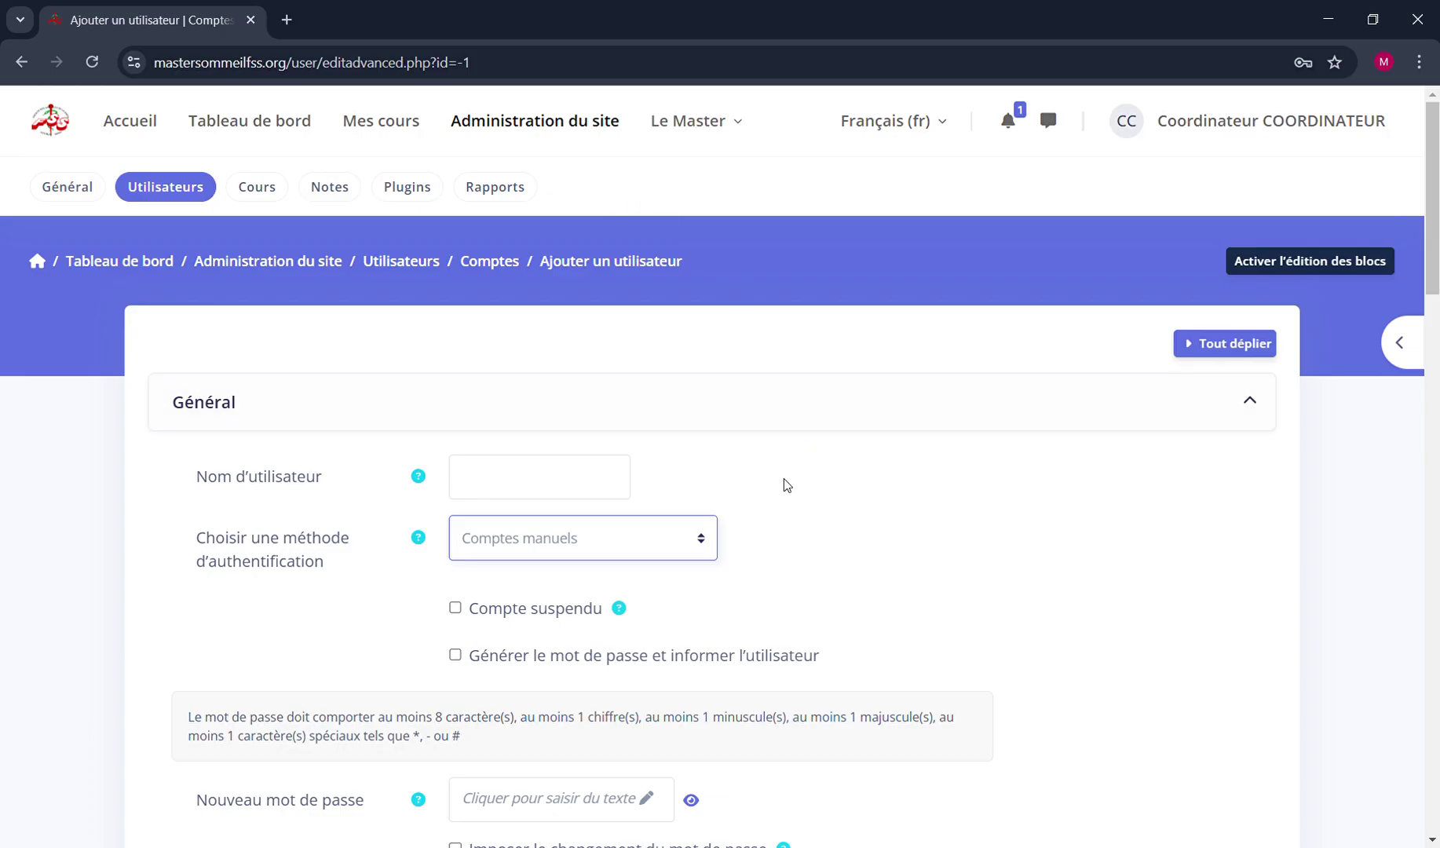
left_click(799, 544)
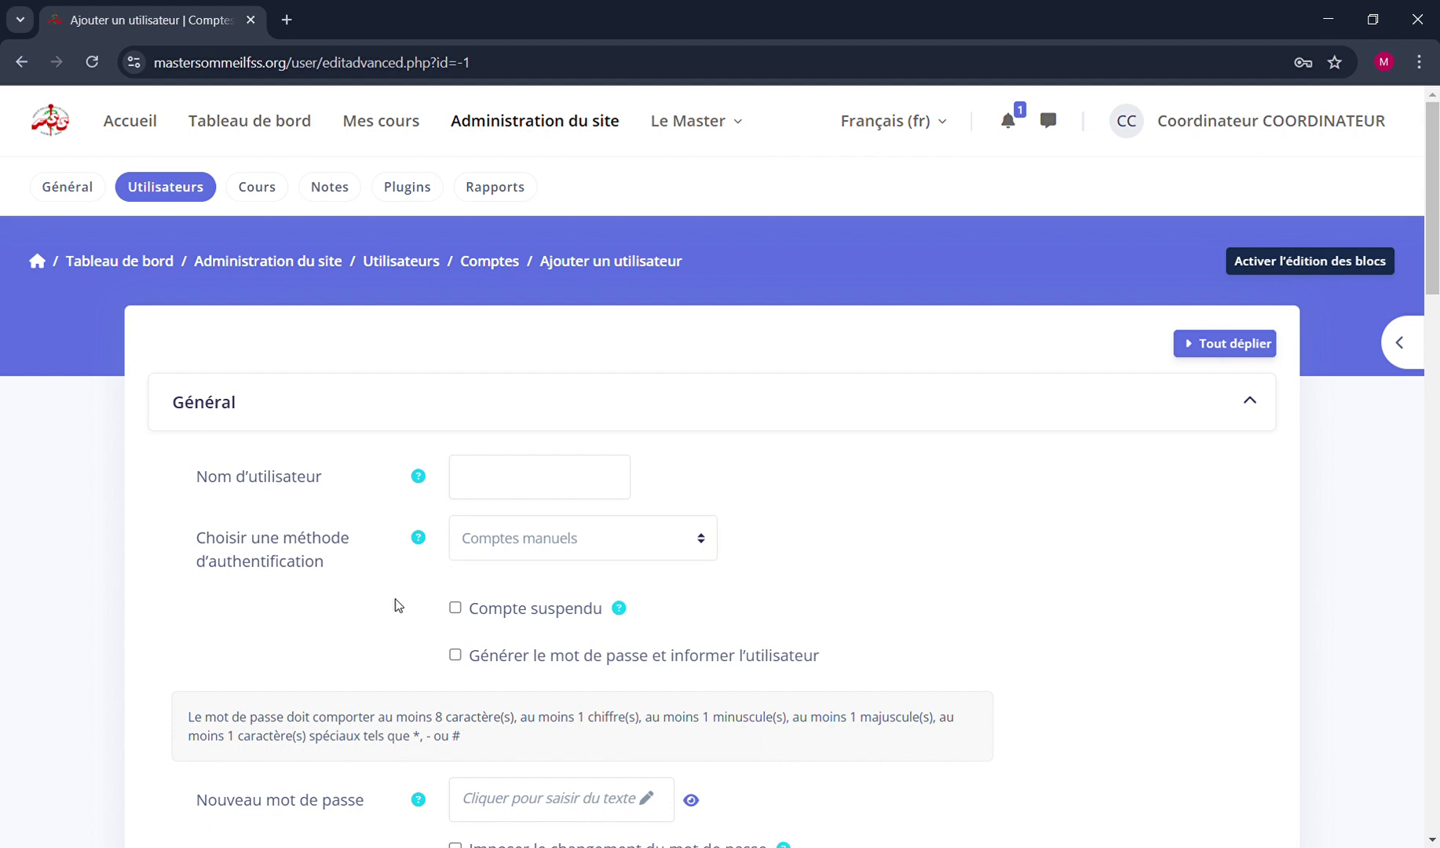
Step: Read the help for the suspended account, new password and forced password change options
scroll(395, 605, "down", 1)
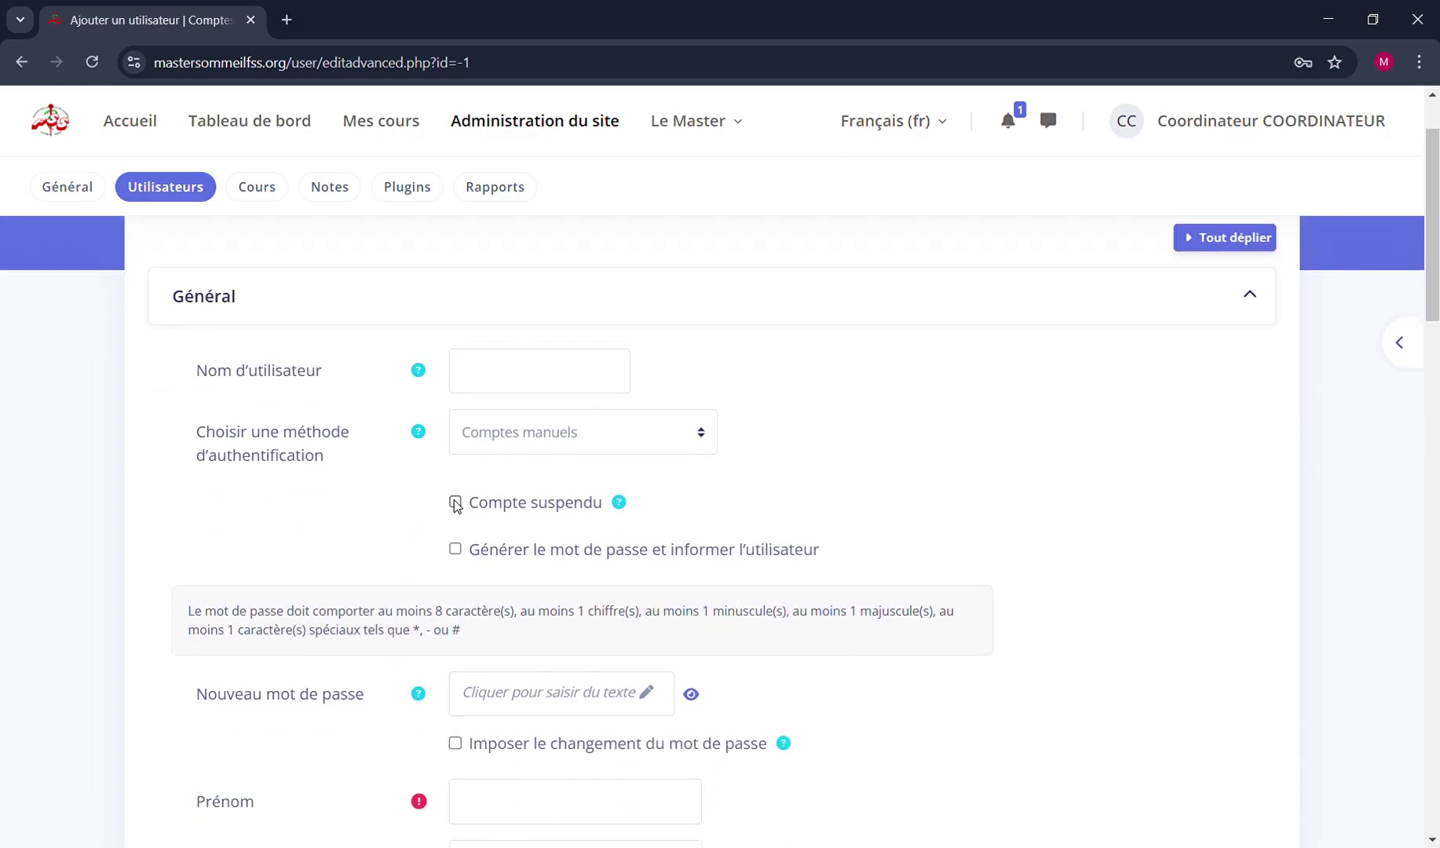
left_click(620, 503)
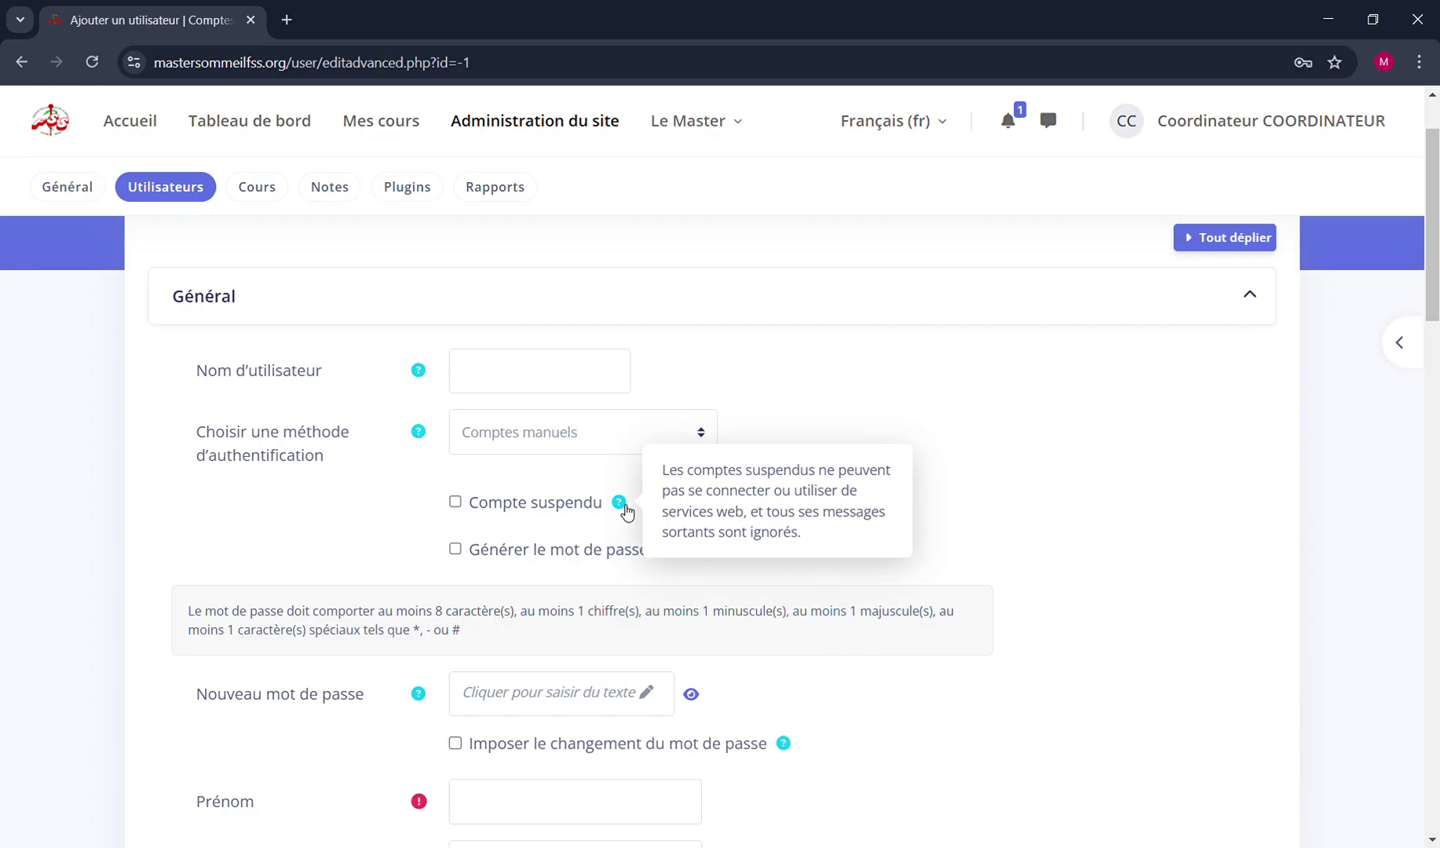
left_click(612, 481)
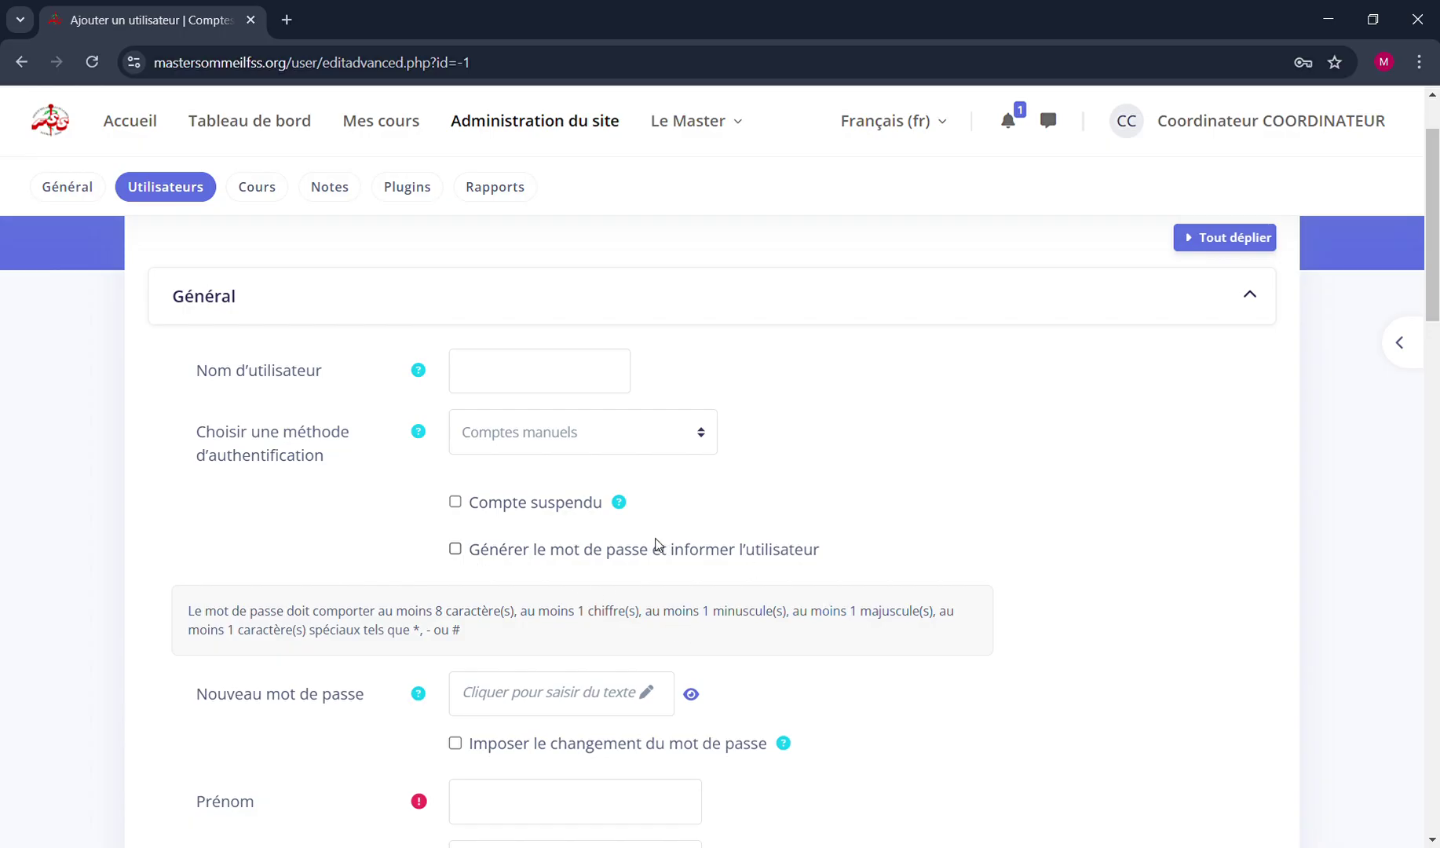
scroll(798, 617, "down", 1)
scroll(799, 620, "down", 2)
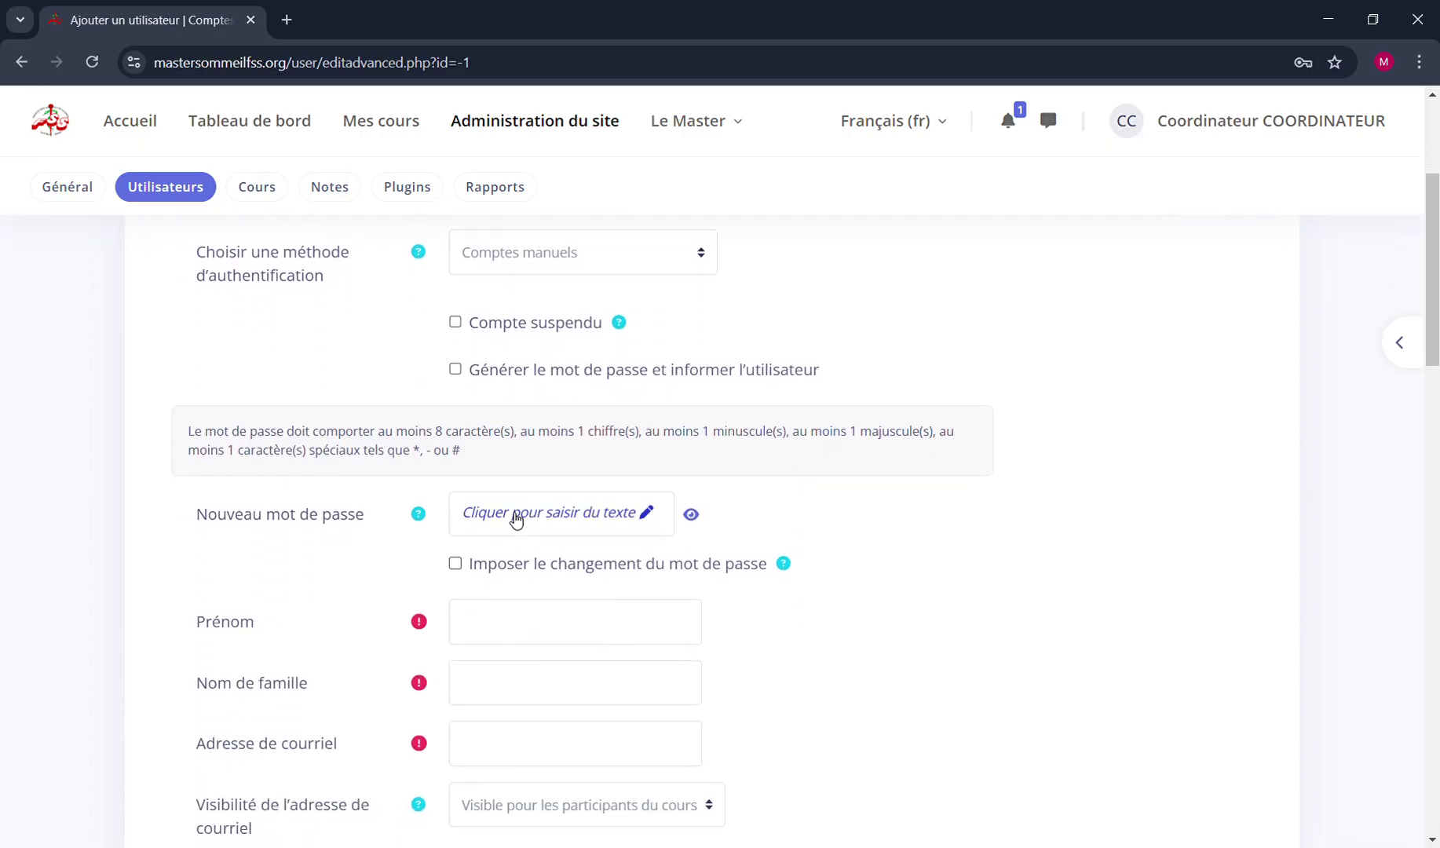
left_click(420, 516)
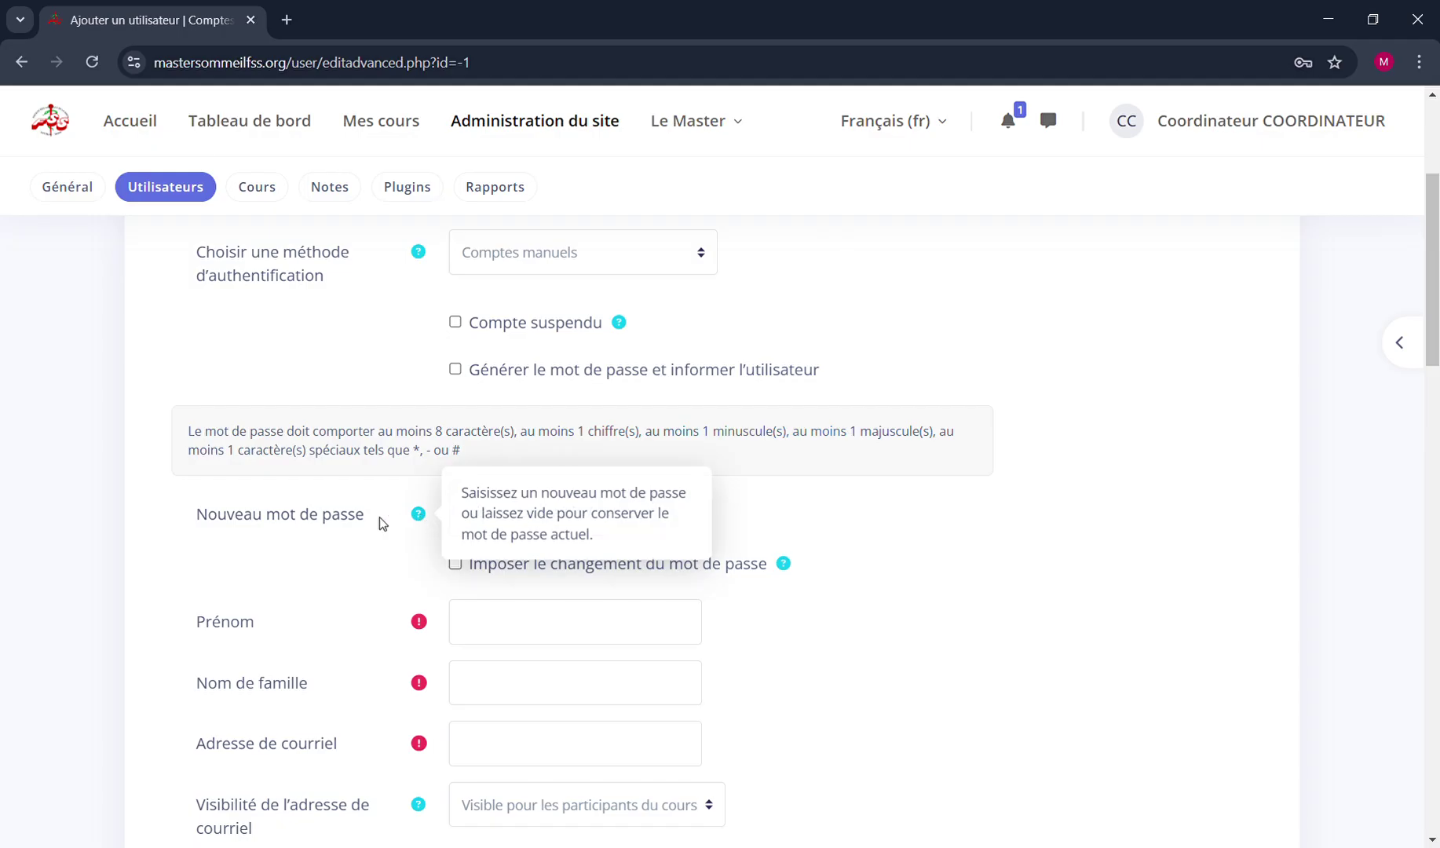
left_click(385, 517)
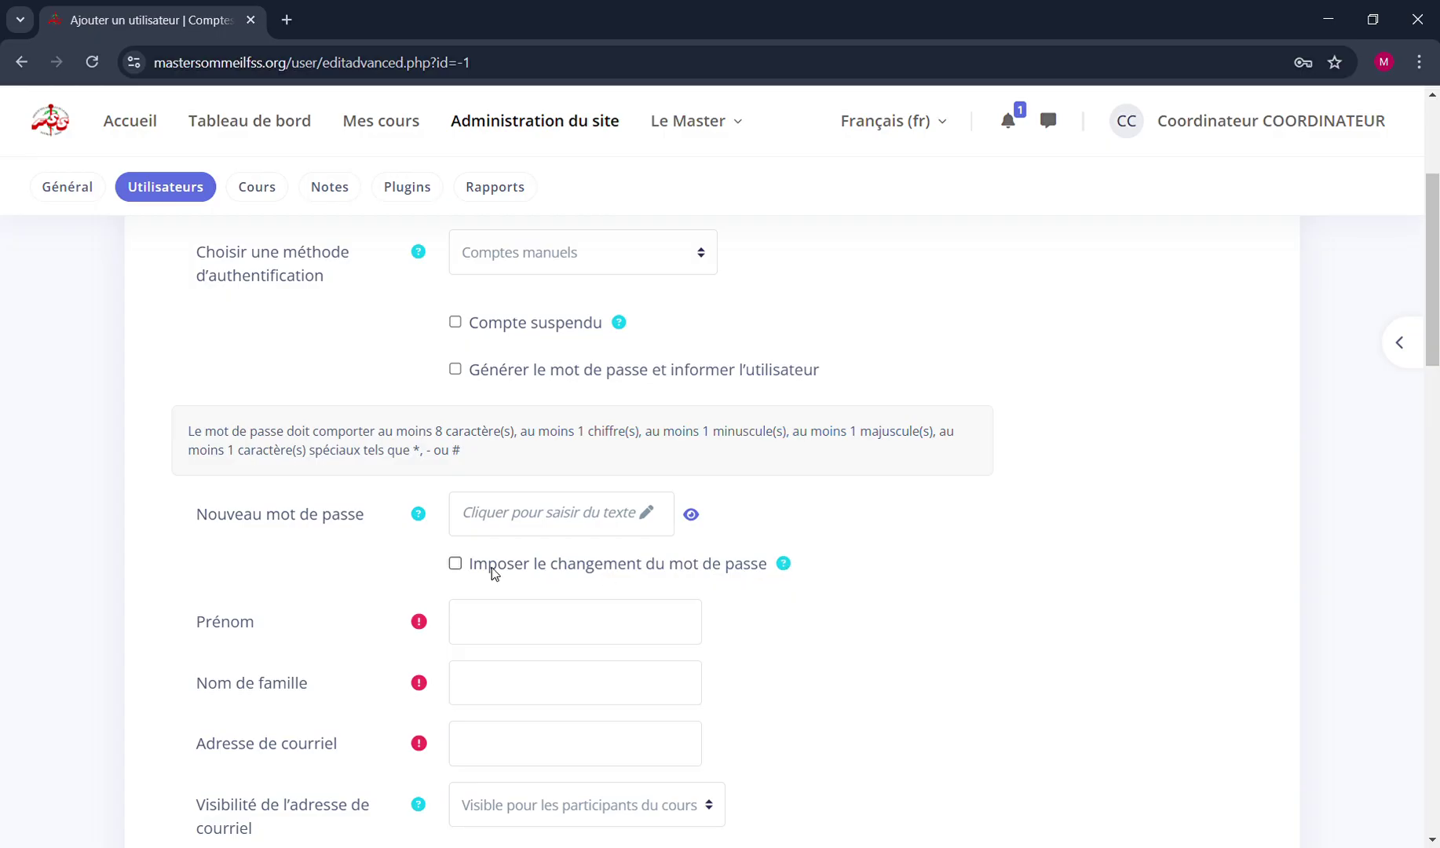
left_click(788, 564)
scroll(363, 601, "down", 2)
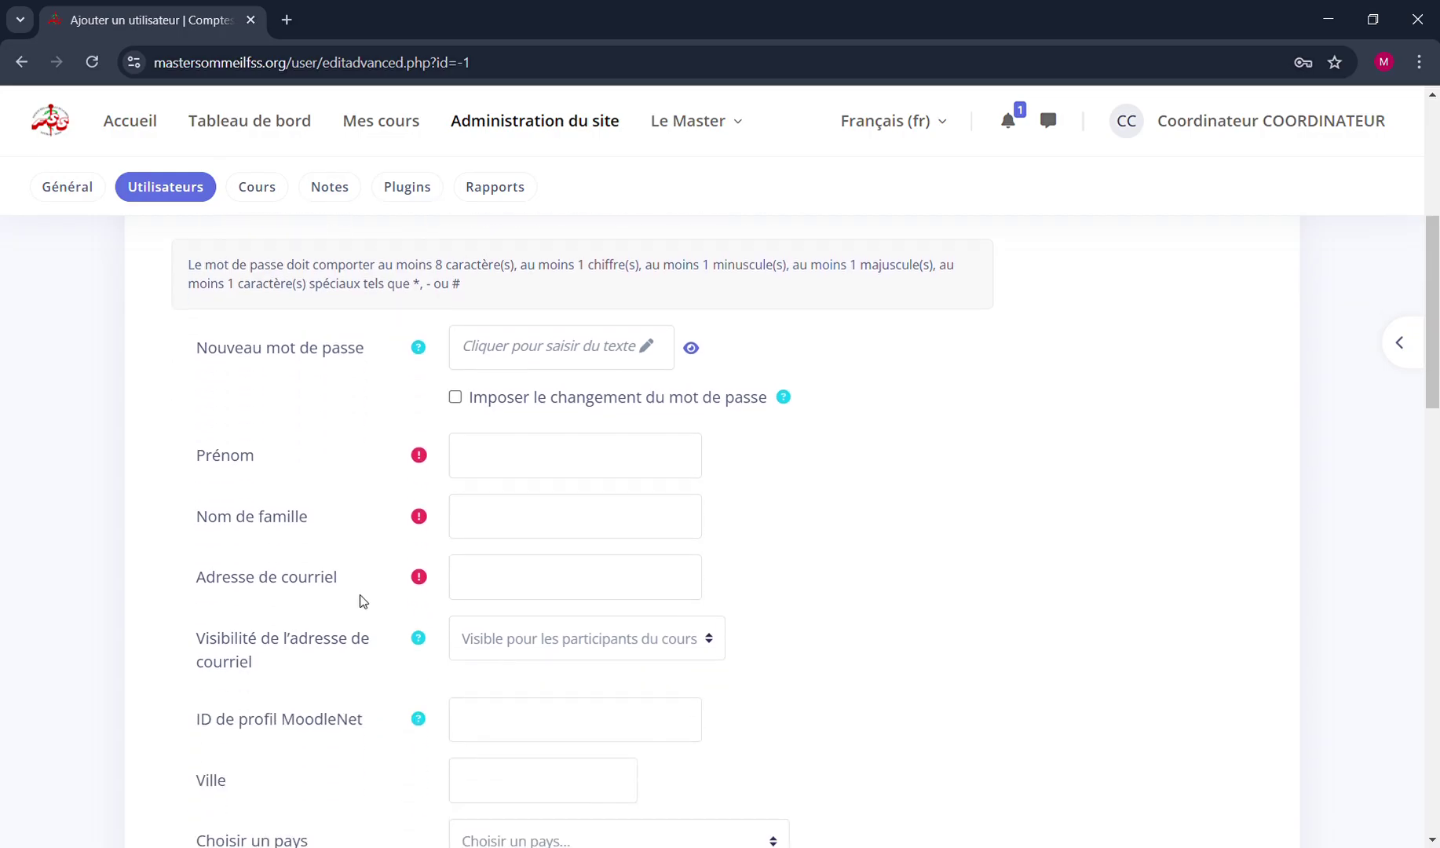
Step: Examine the name and email fields, the email visibility choices, and the city, country, time zone, language and description fields
left_click(497, 458)
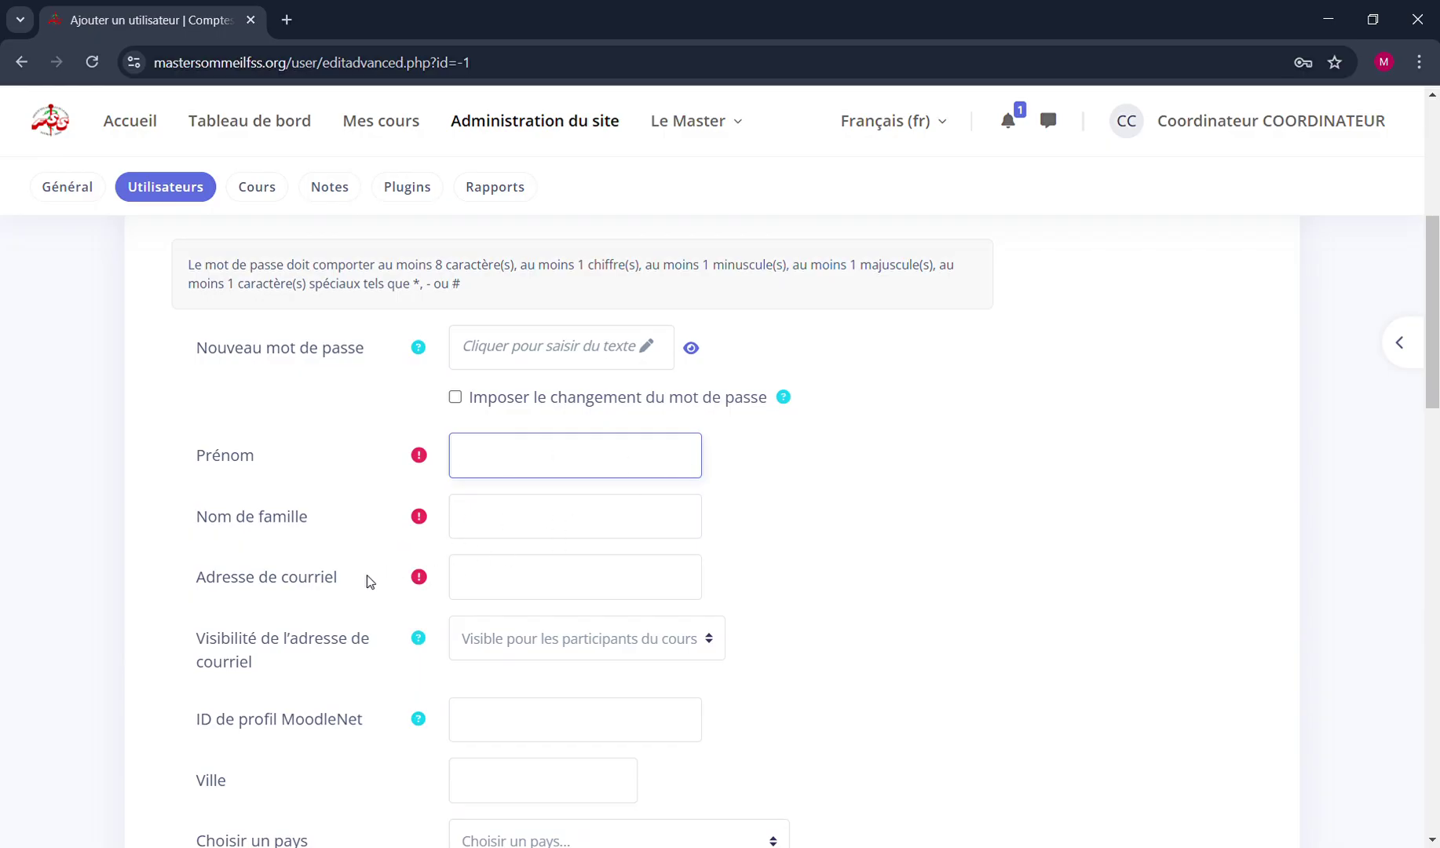
scroll(707, 585, "down", 3)
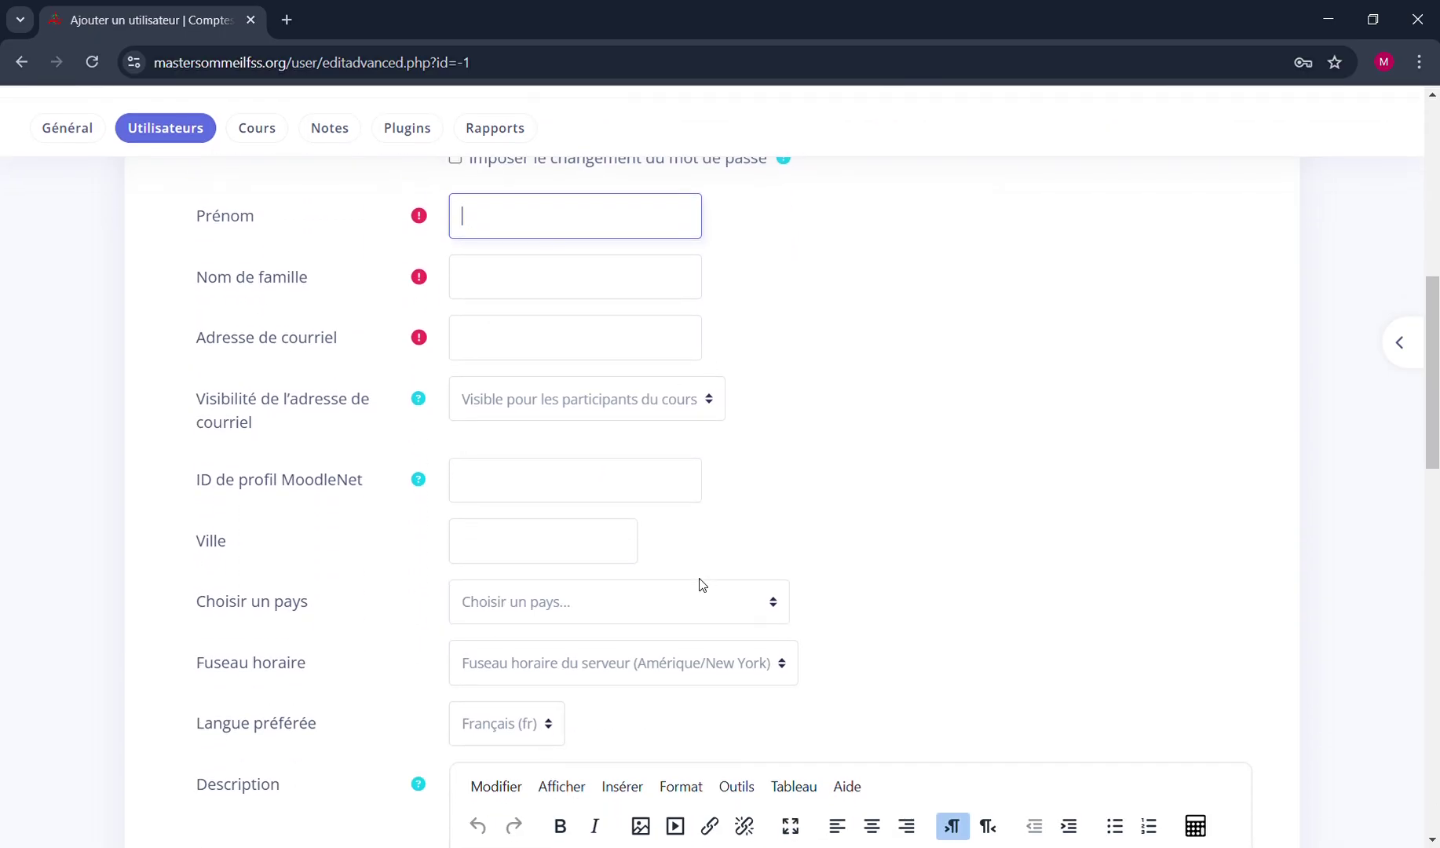
left_click(495, 409)
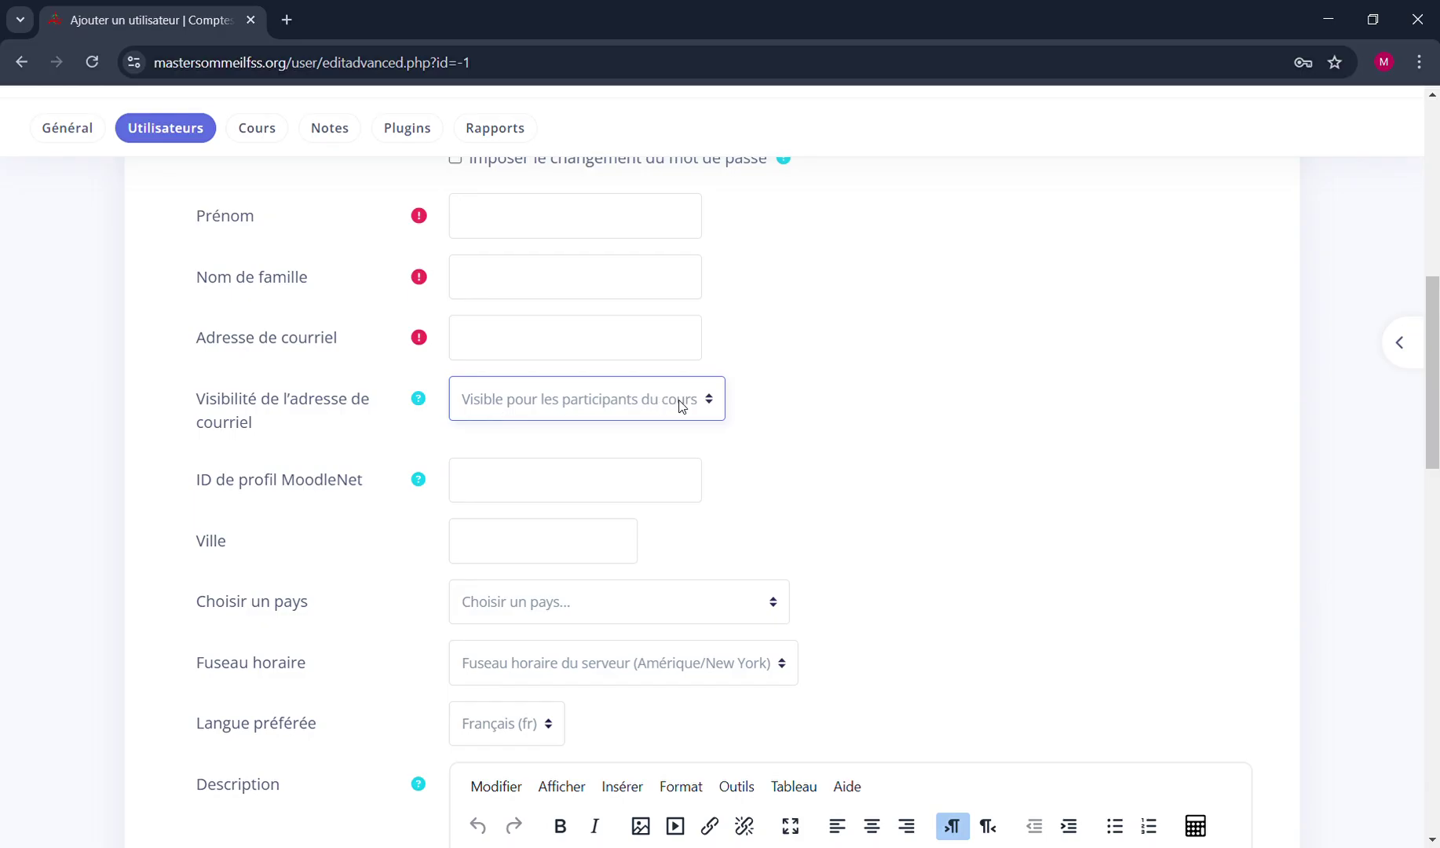
left_click(816, 417)
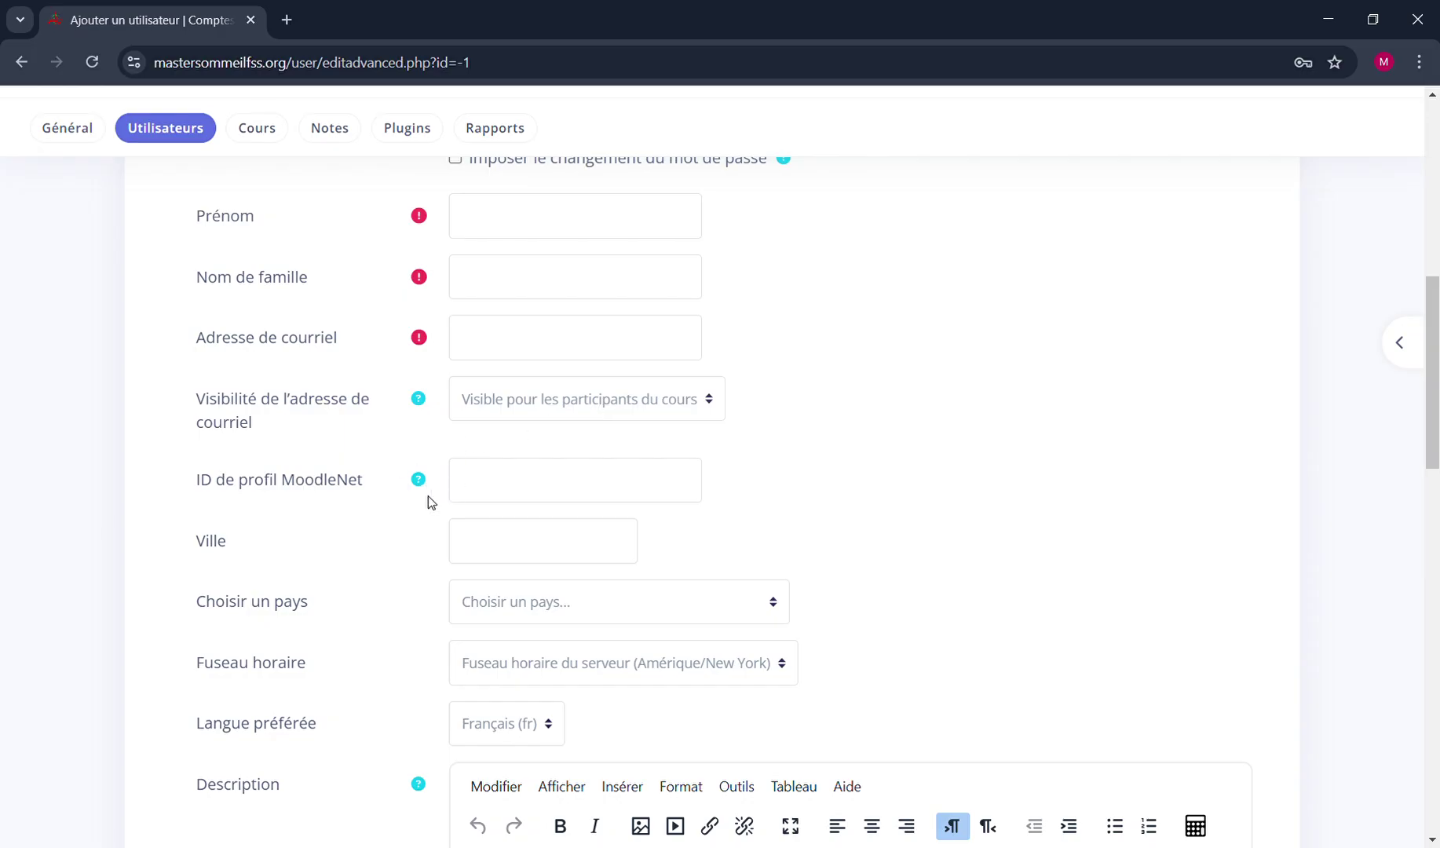
scroll(427, 495, "down", 2)
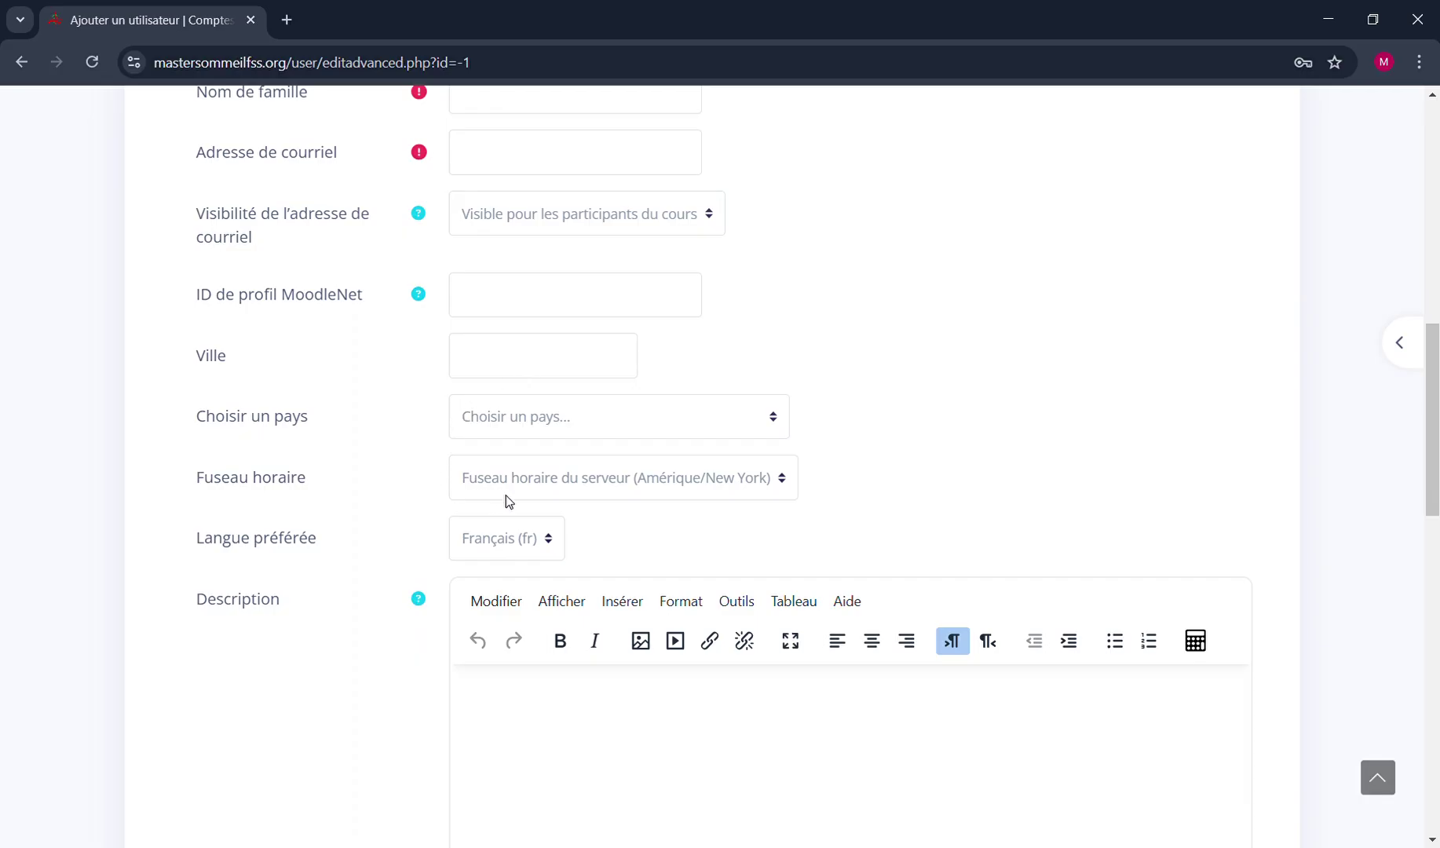
scroll(514, 521, "down", 1)
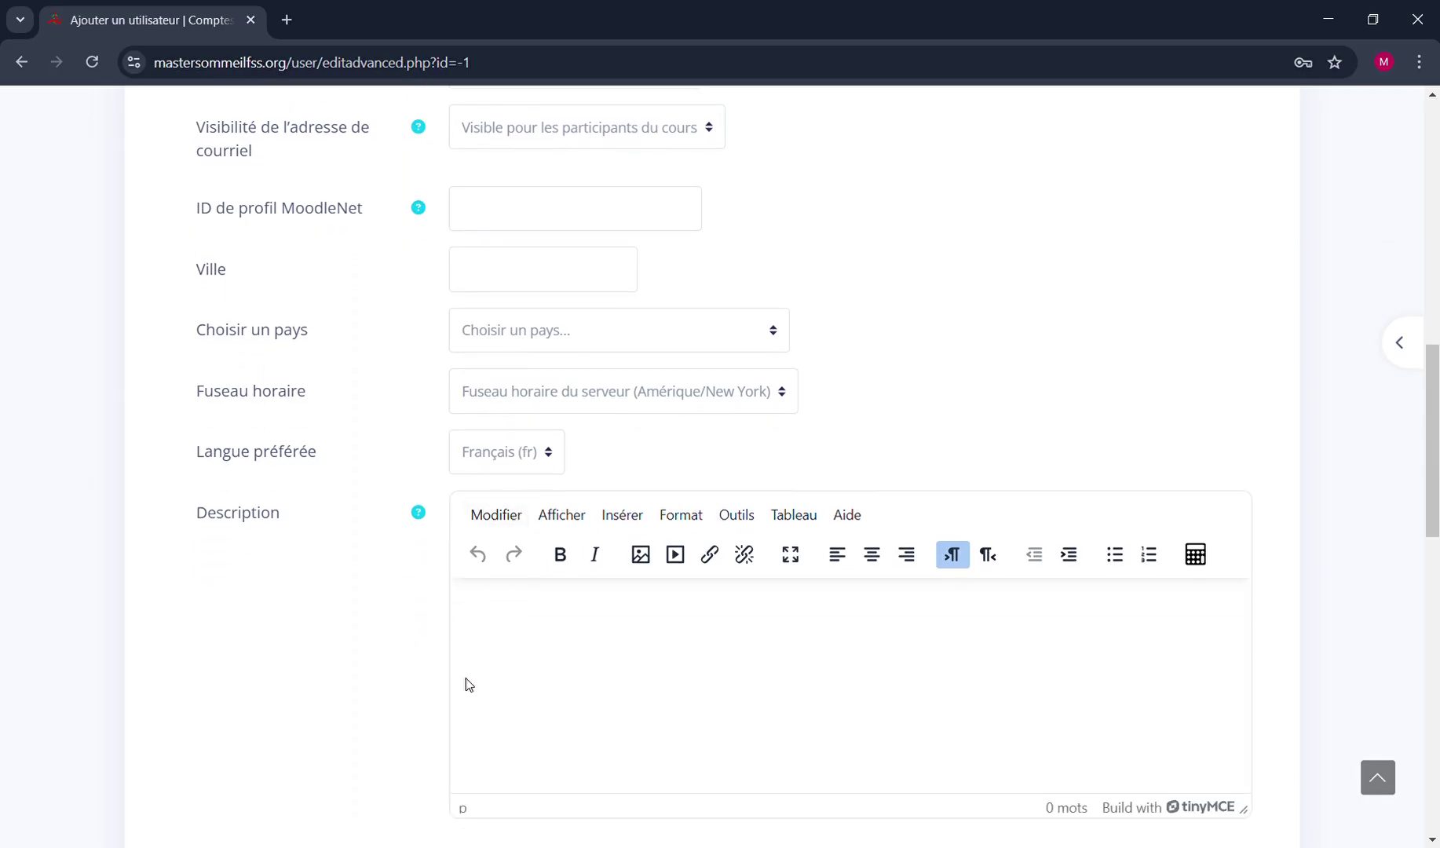
Step: Review the whole new user form from Nom d'utilisateur through the avatar section to the optional sections at its end
scroll(465, 684, "up", 15)
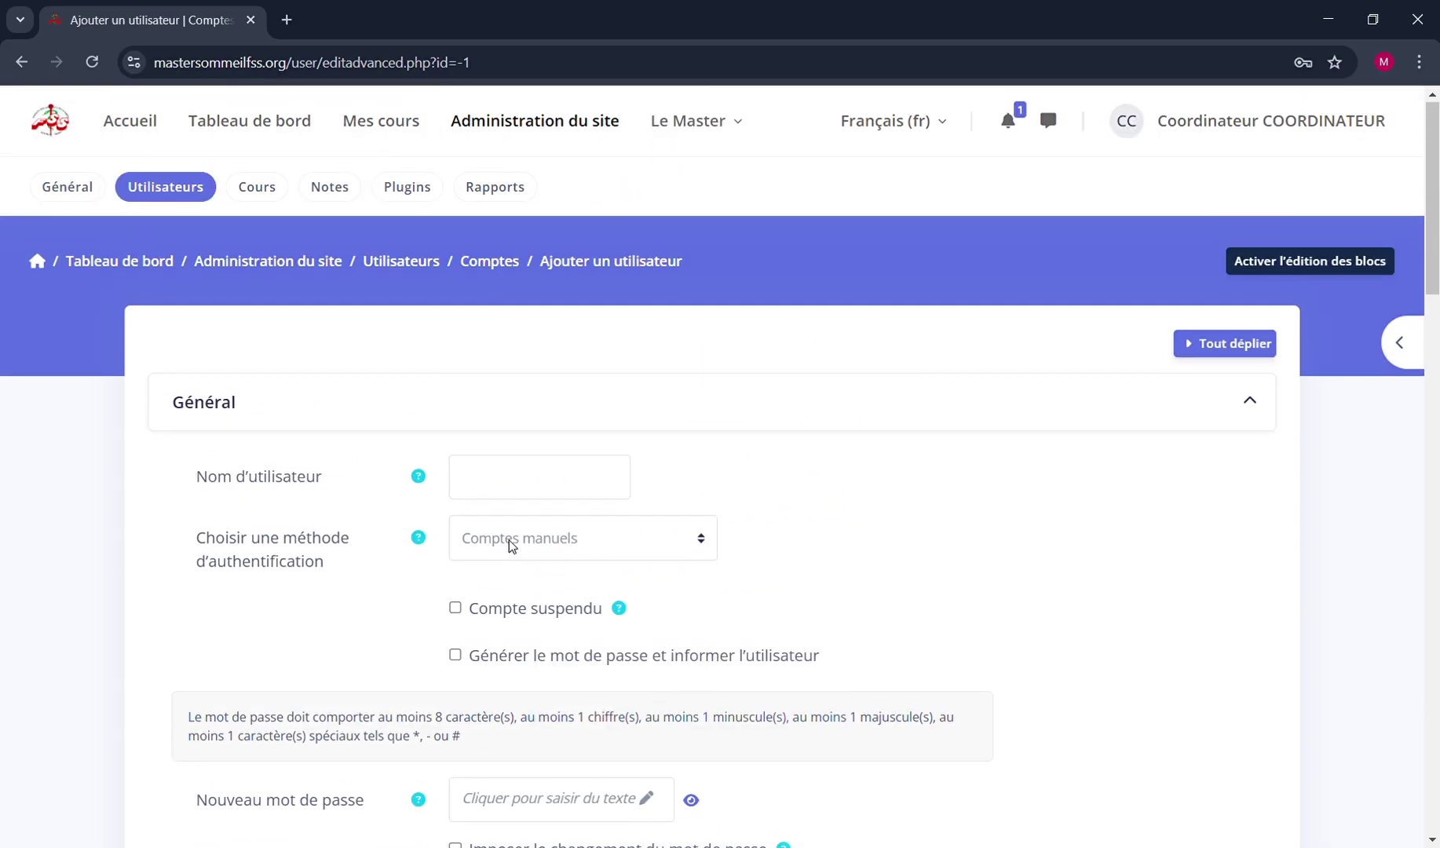
scroll(684, 583, "down", 2)
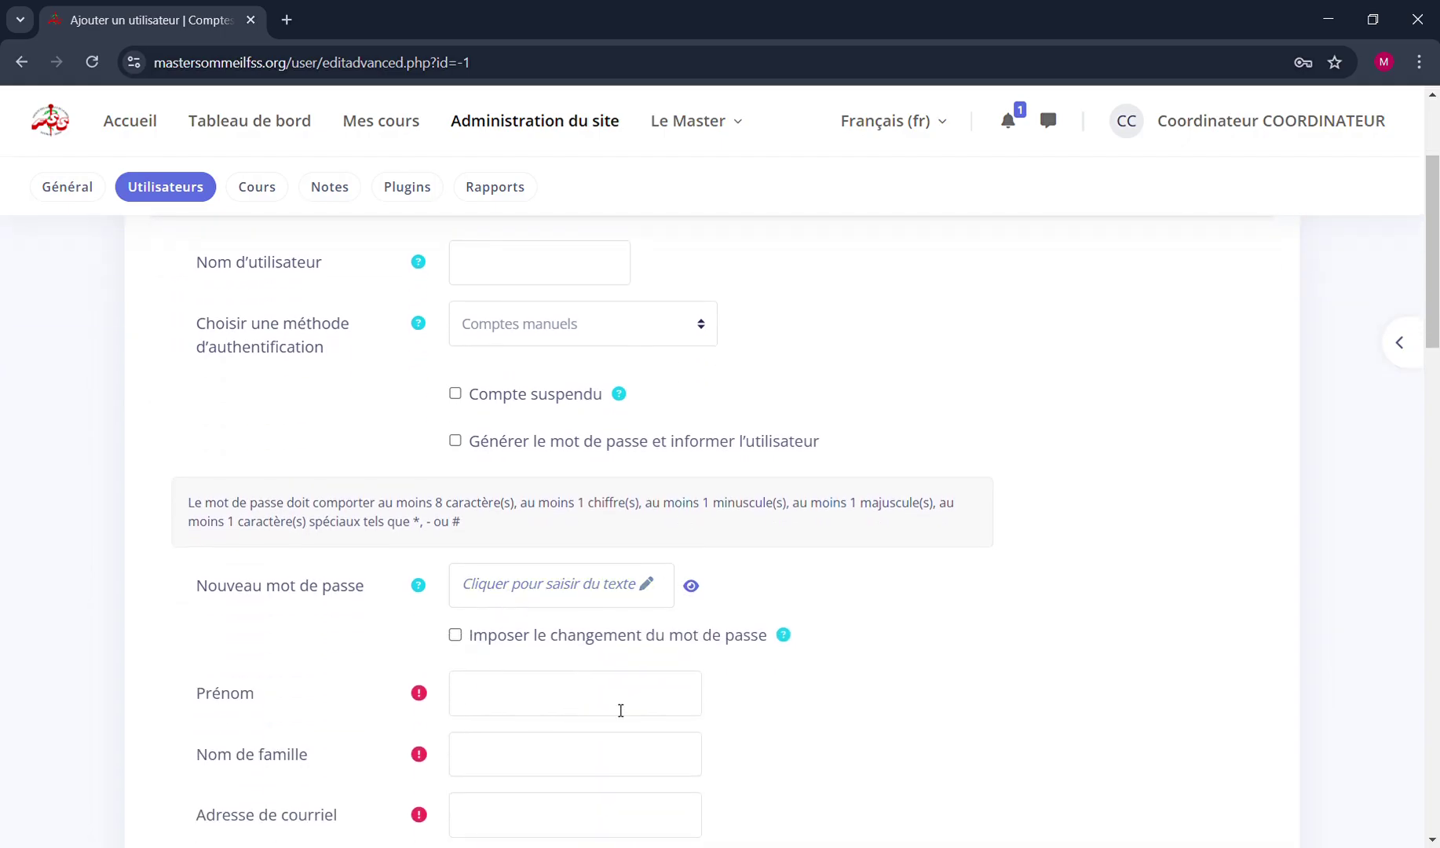
scroll(621, 711, "down", 2)
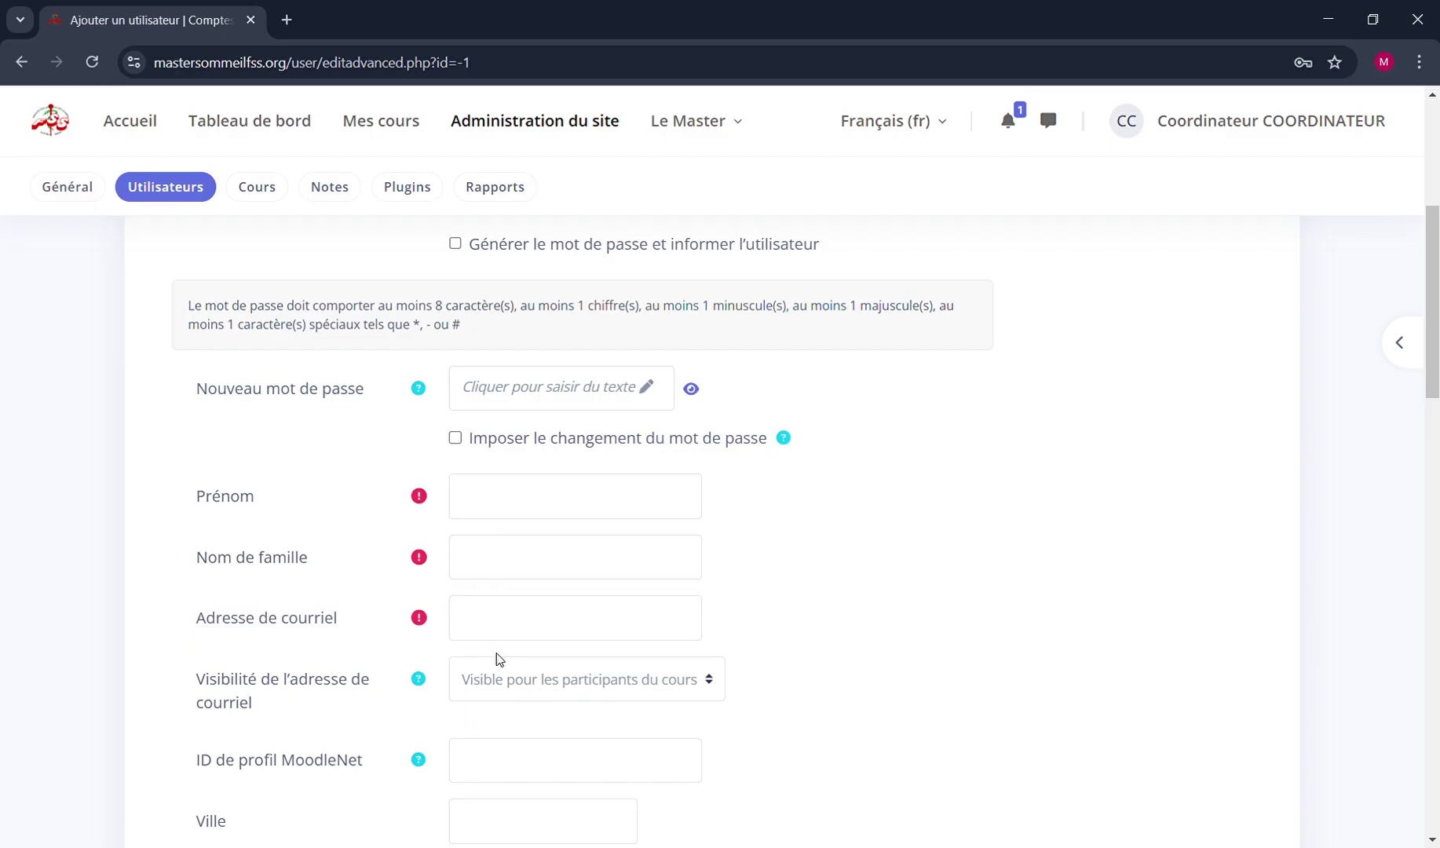
scroll(496, 660, "down", 5)
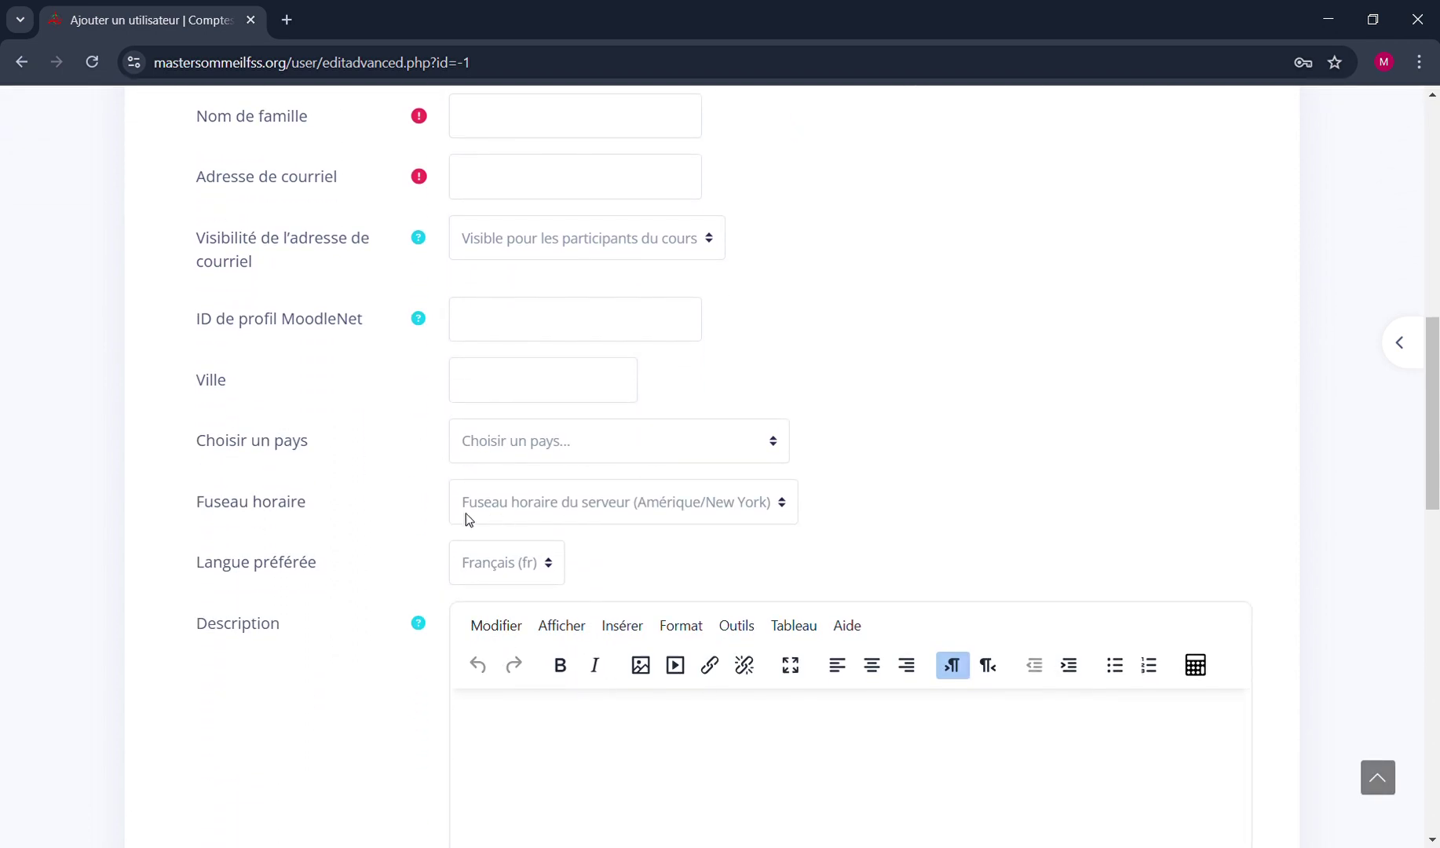
scroll(751, 548, "down", 5)
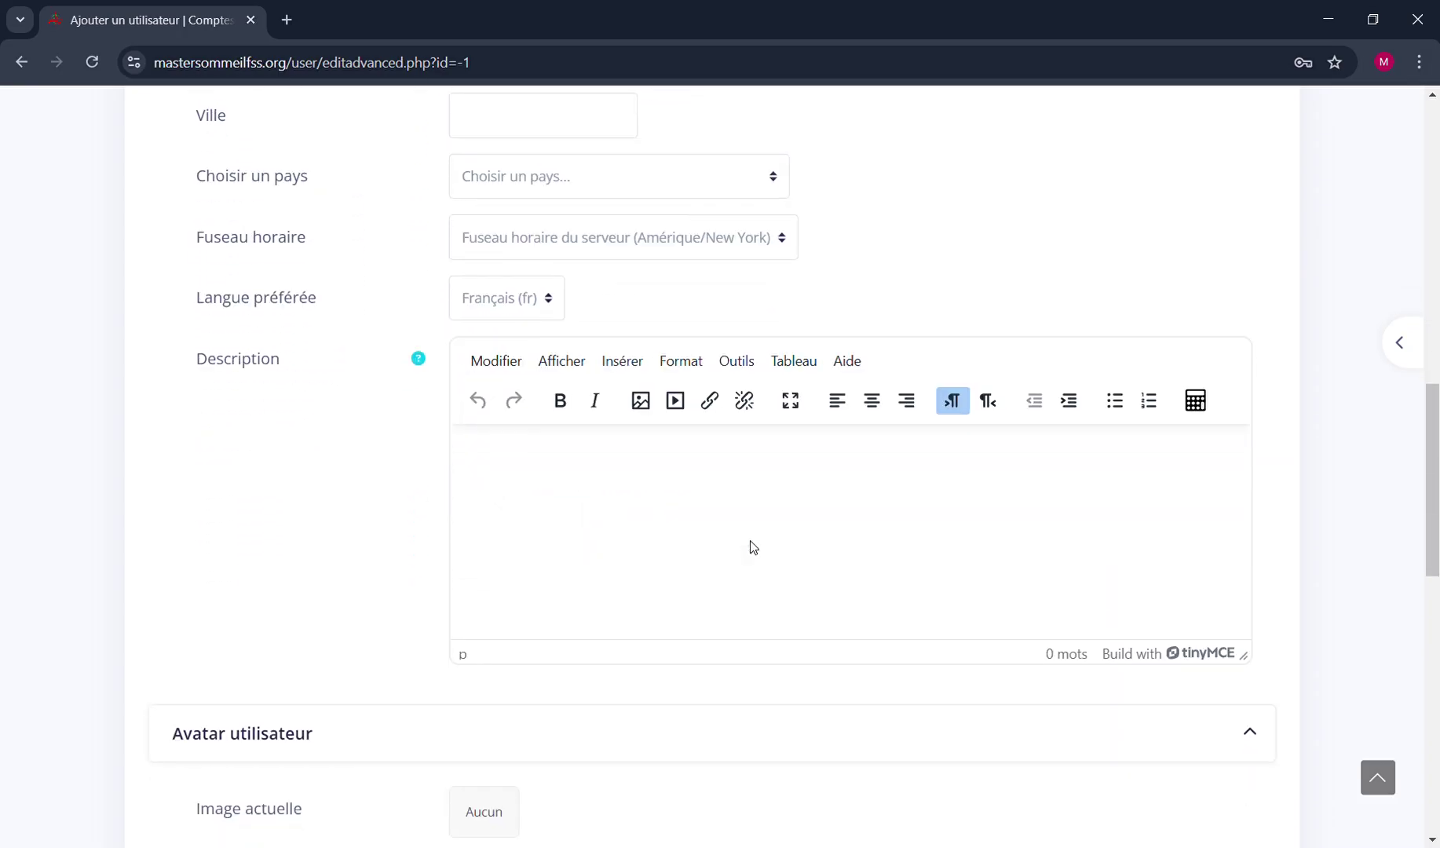
scroll(751, 547, "down", 3)
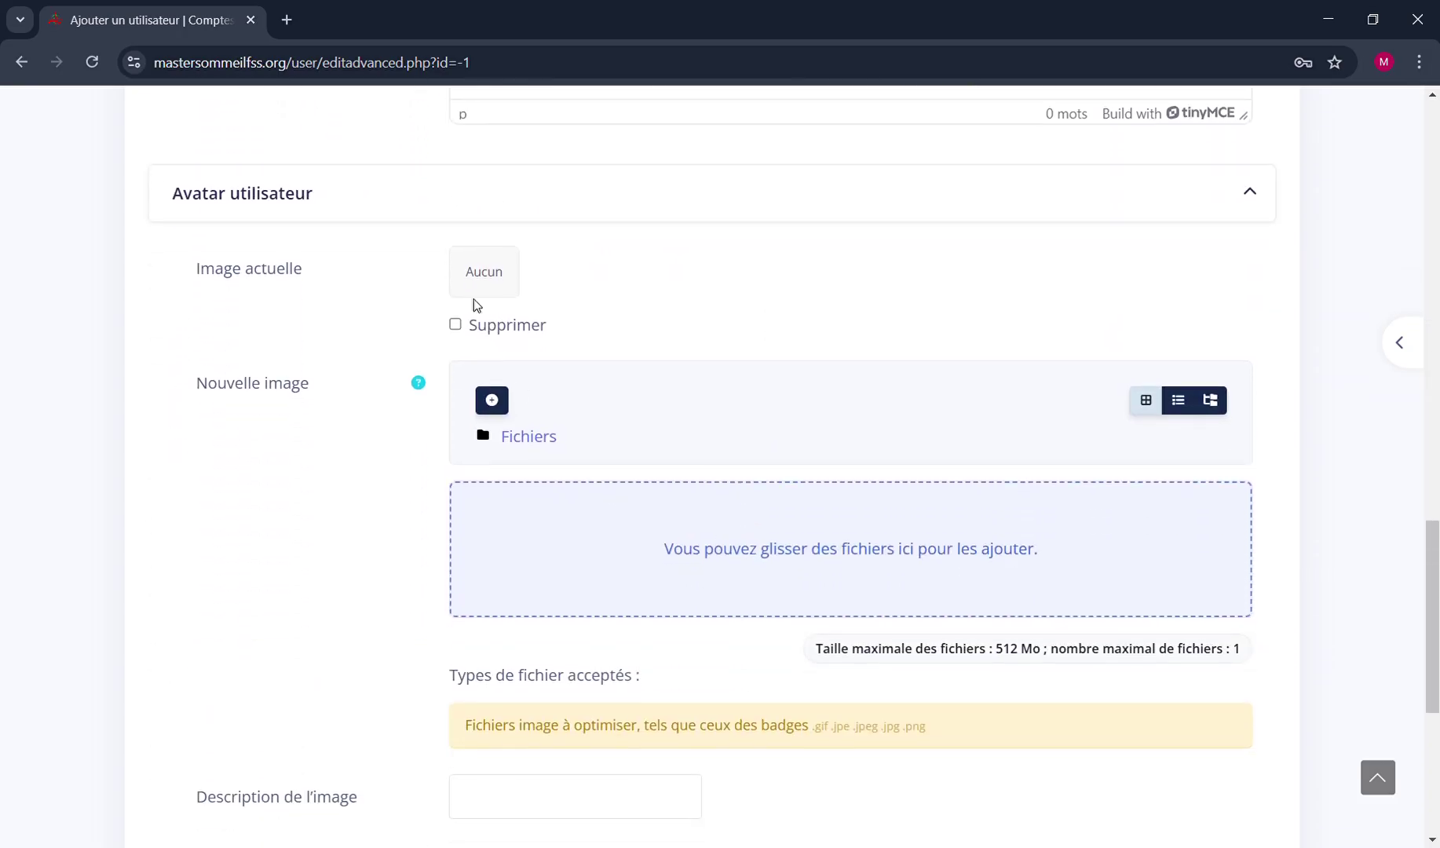
scroll(567, 503, "down", 5)
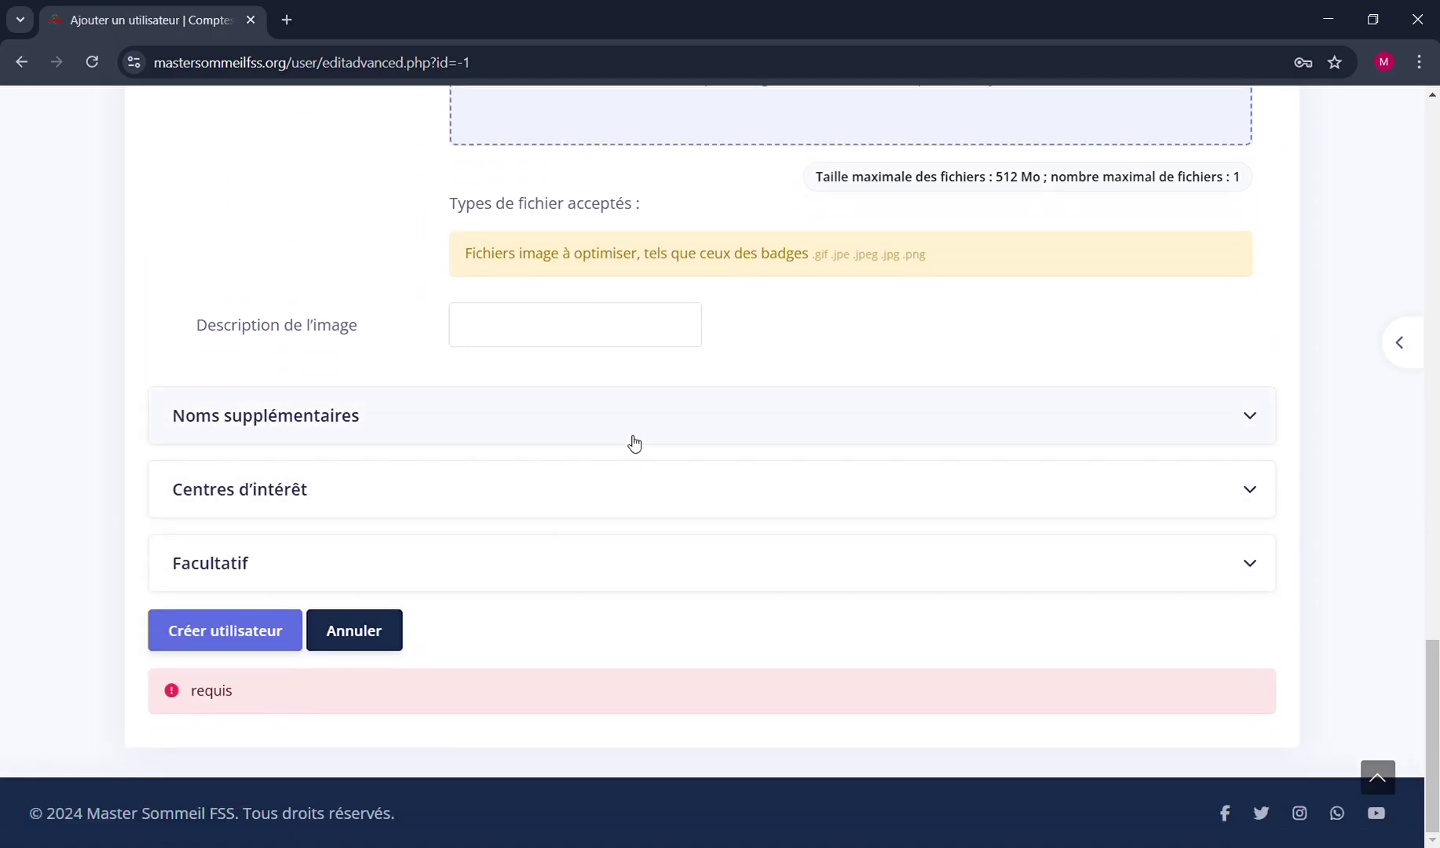
Step: Check the required fields of the new user form again and locate the Créer utilisateur command that submits it
scroll(633, 440, "up", 15)
scroll(634, 444, "up", 3)
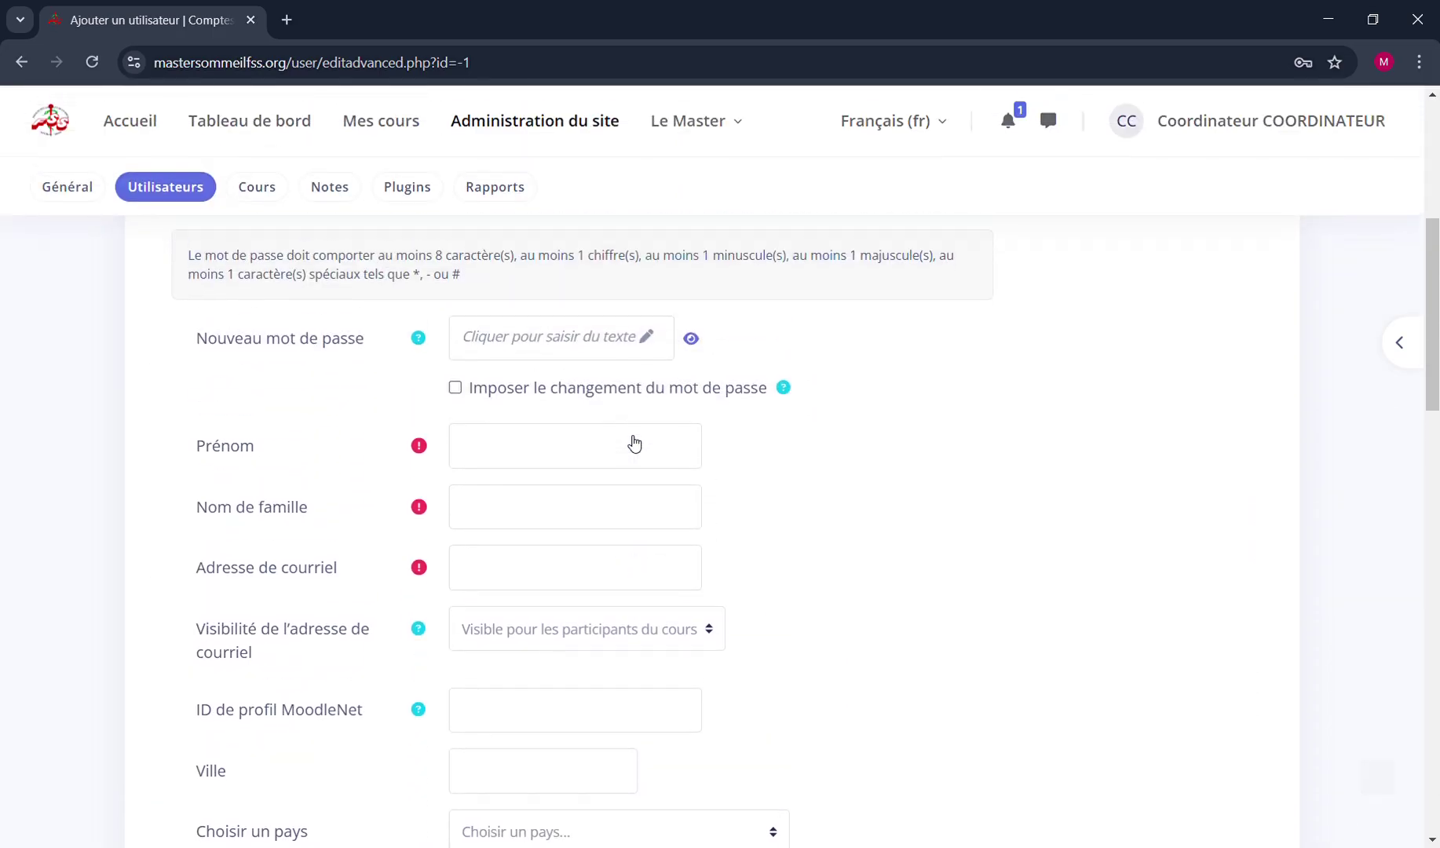
scroll(981, 613, "up", 1)
scroll(982, 618, "down", 15)
scroll(982, 618, "down", 5)
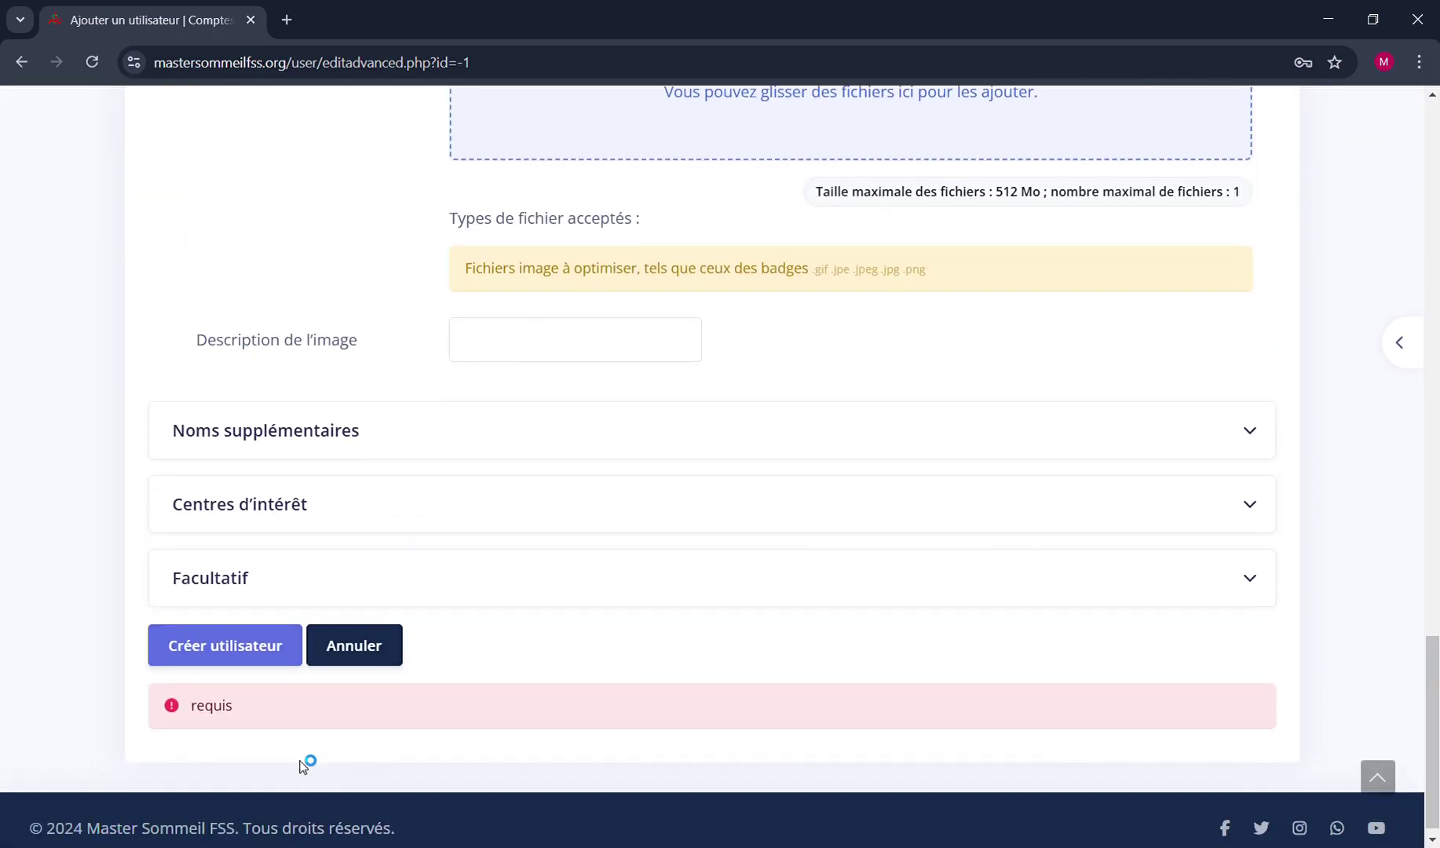
left_click(244, 661)
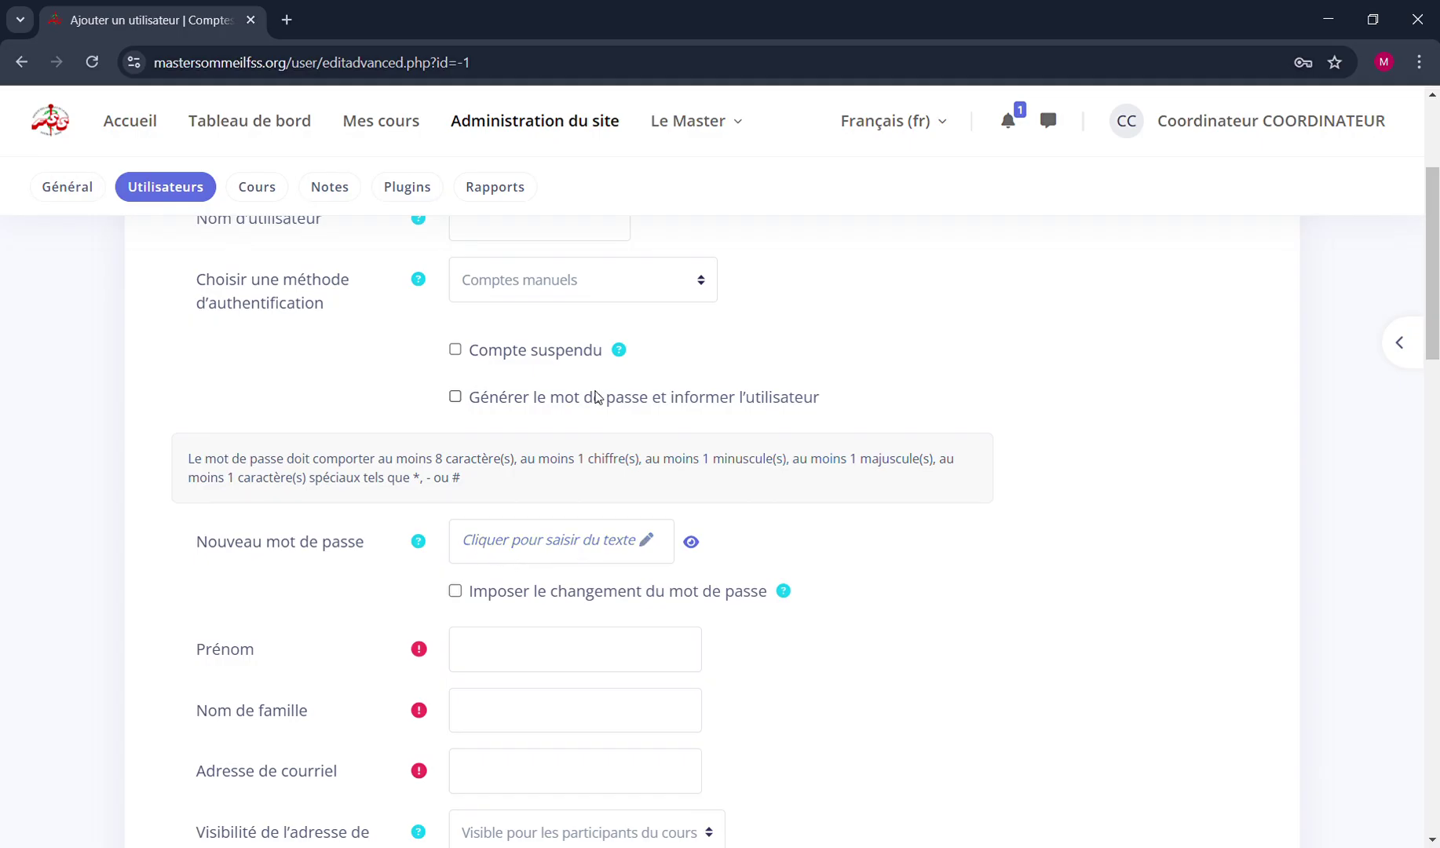
scroll(594, 395, "up", 2)
scroll(799, 638, "down", 15)
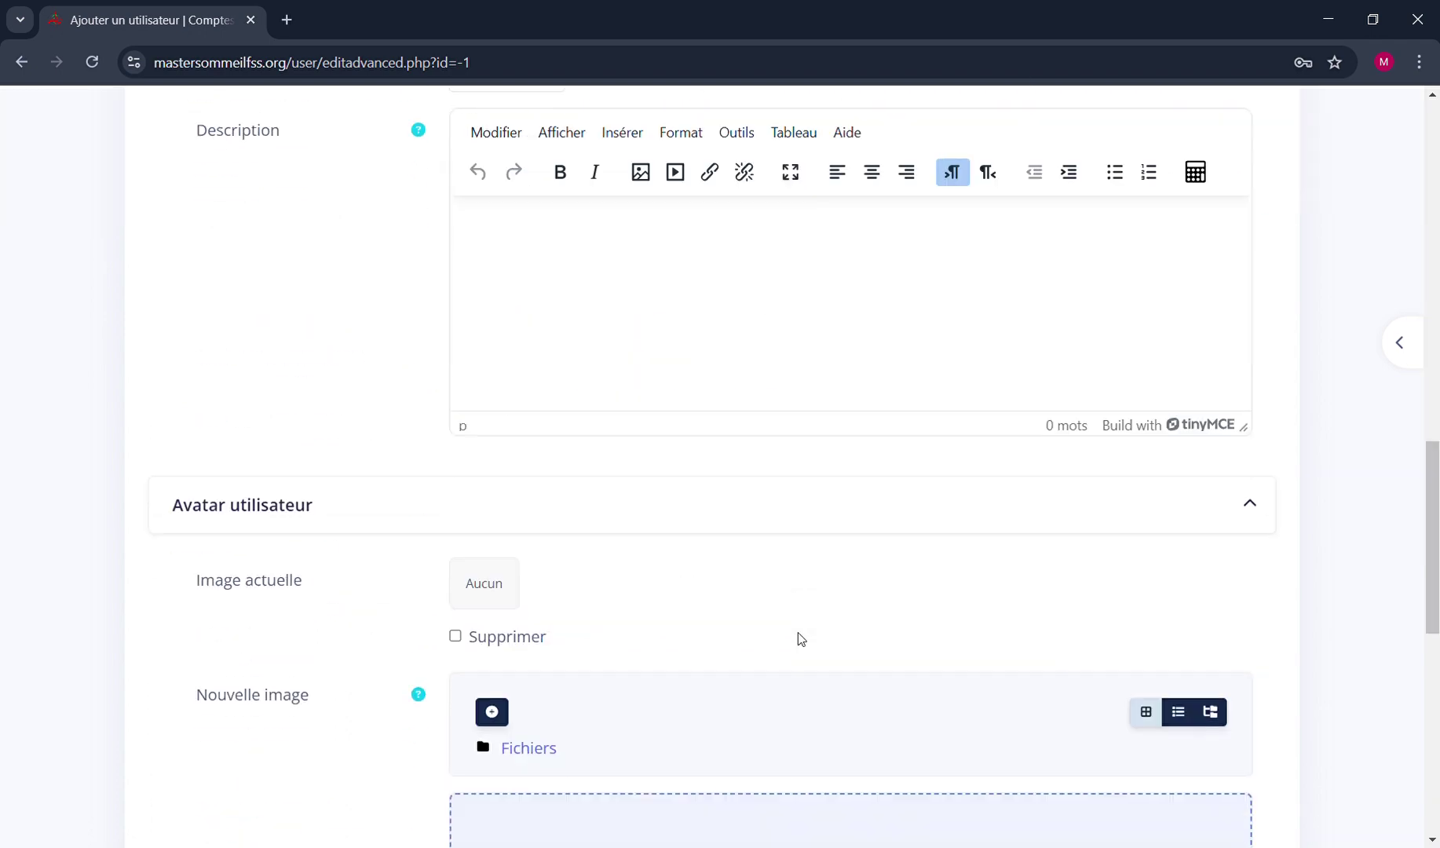
left_click(258, 629)
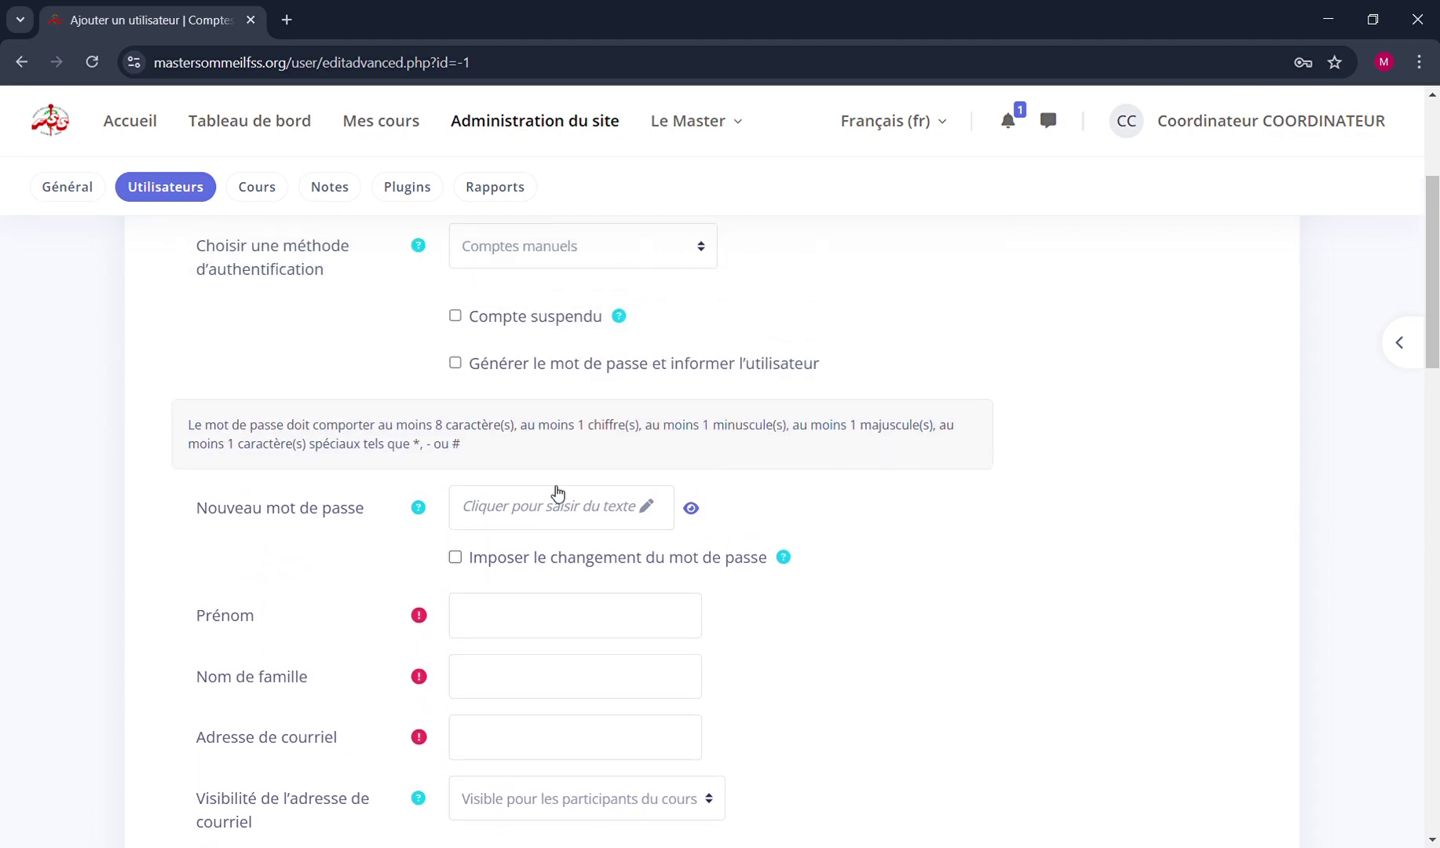
scroll(572, 380, "up", 4)
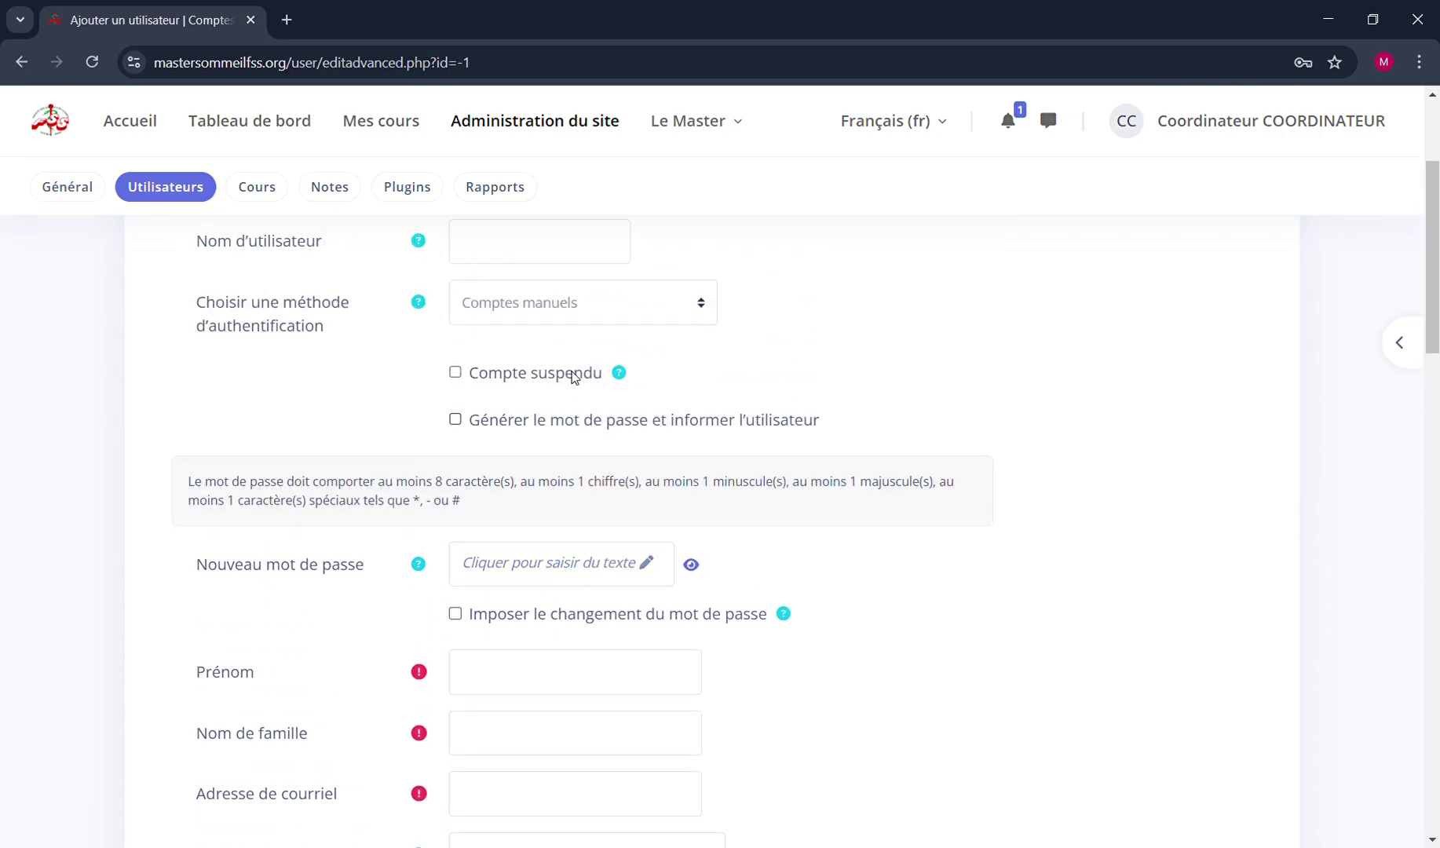
Step: Go through the new user form once more, from the username and password fields to the Noms supplémentaires, Centres d'intérêt and Facultatif sections
left_click(497, 487)
scroll(497, 487, "down", 6)
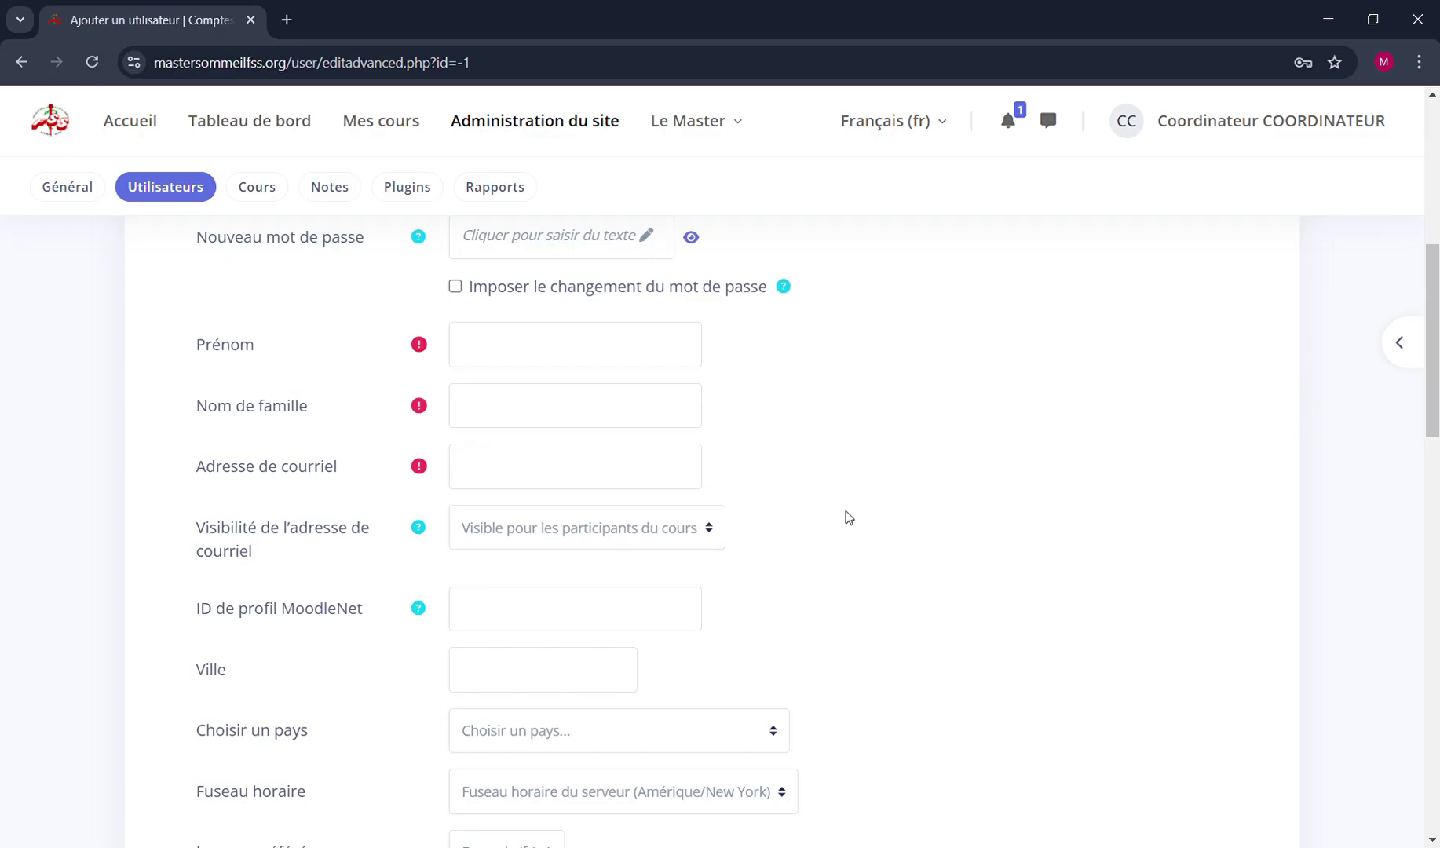
scroll(849, 518, "down", 10)
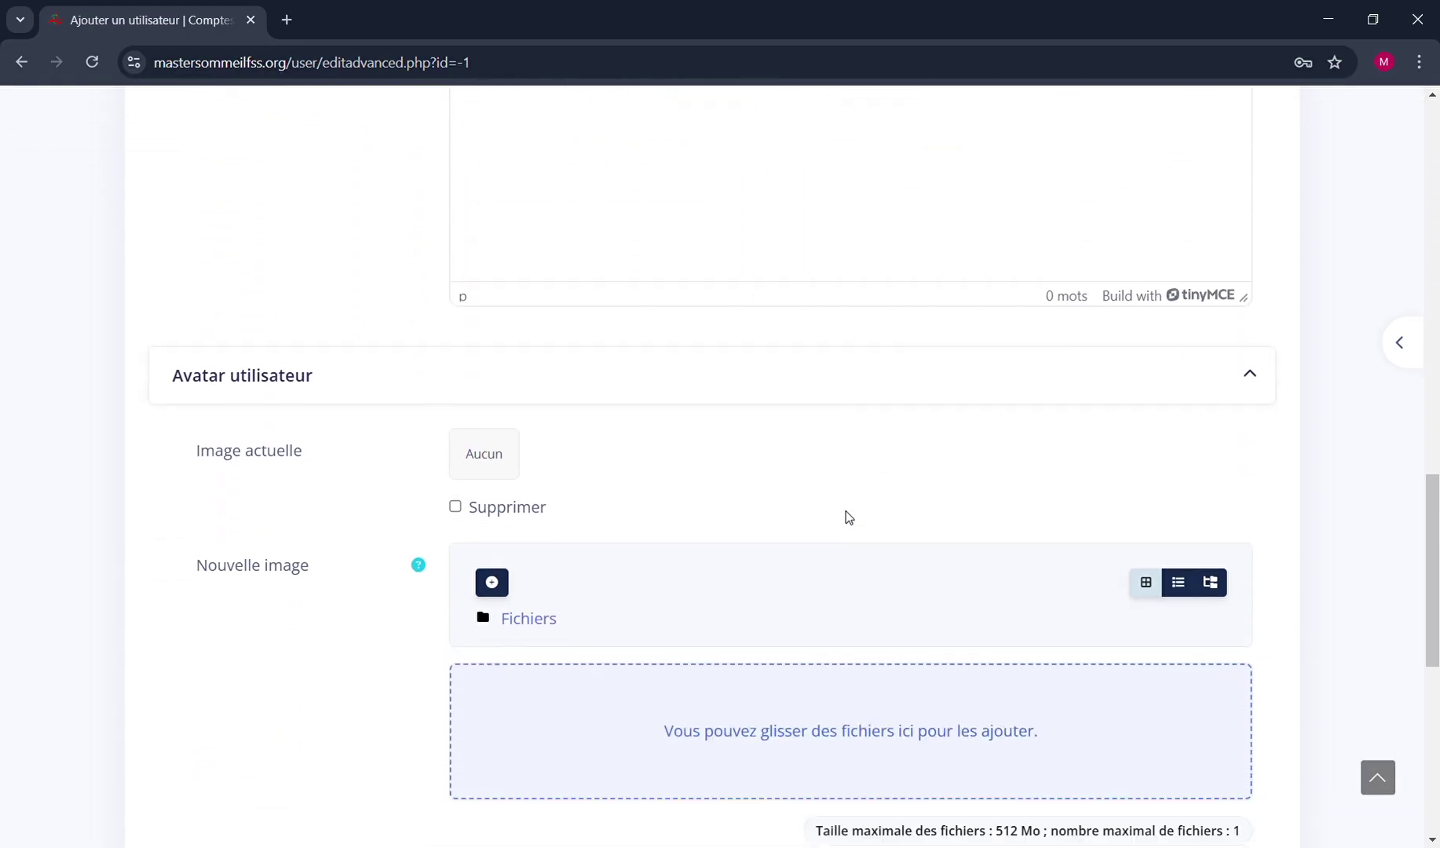
scroll(849, 518, "down", 5)
scroll(848, 517, "up", 15)
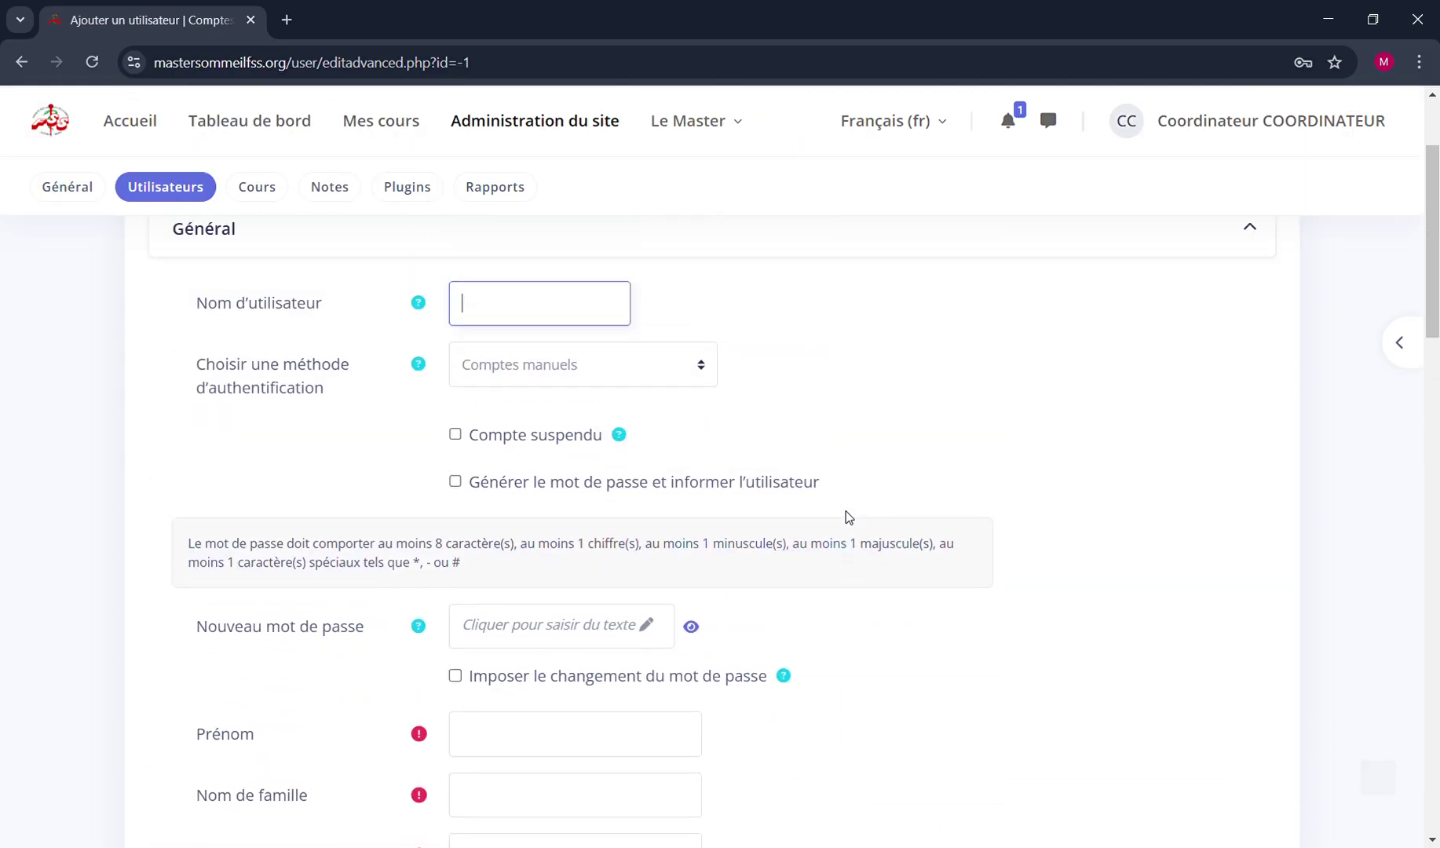
scroll(848, 517, "down", 15)
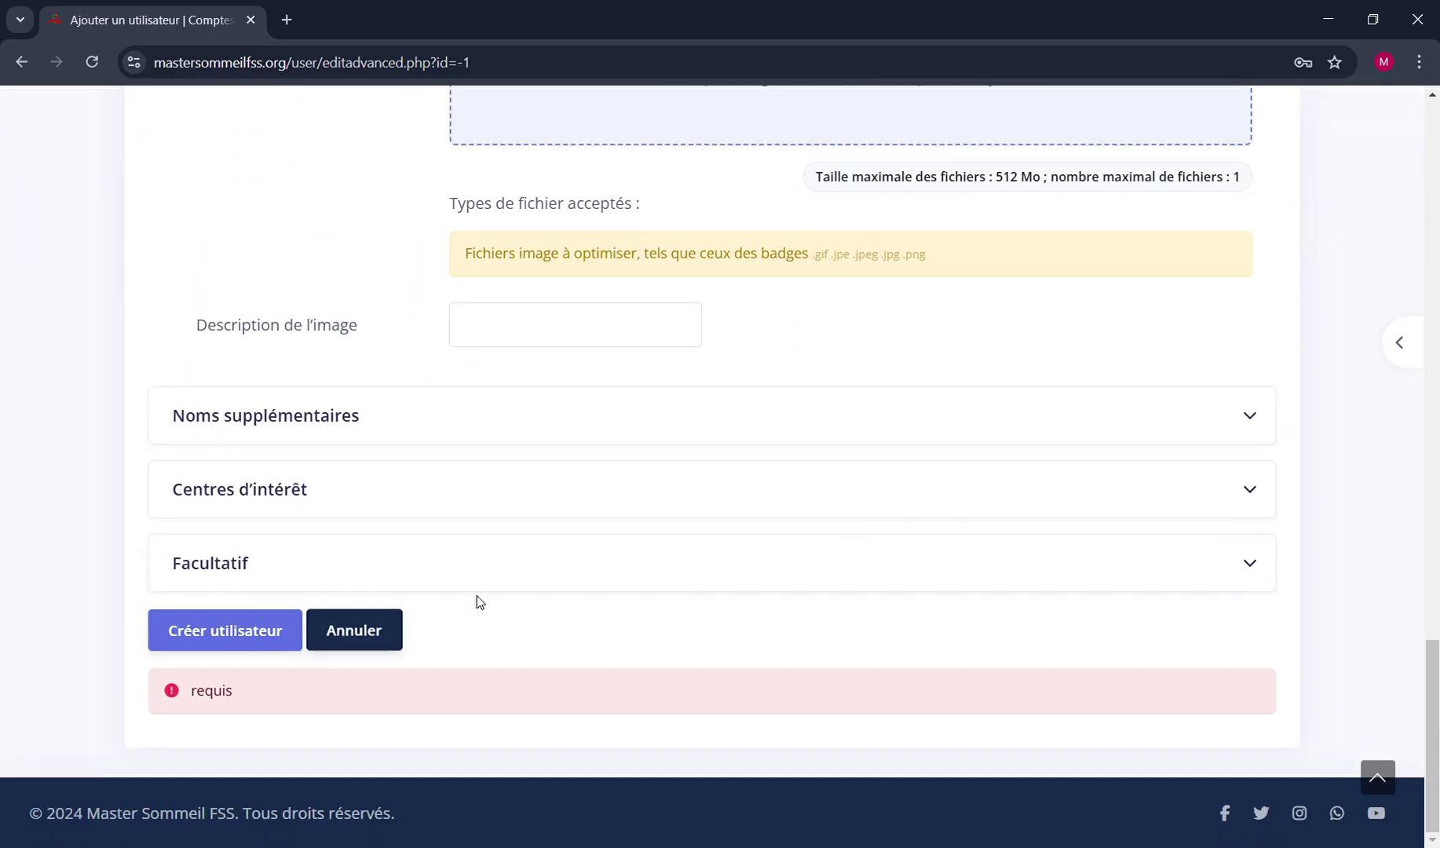
scroll(479, 603, "up", 12)
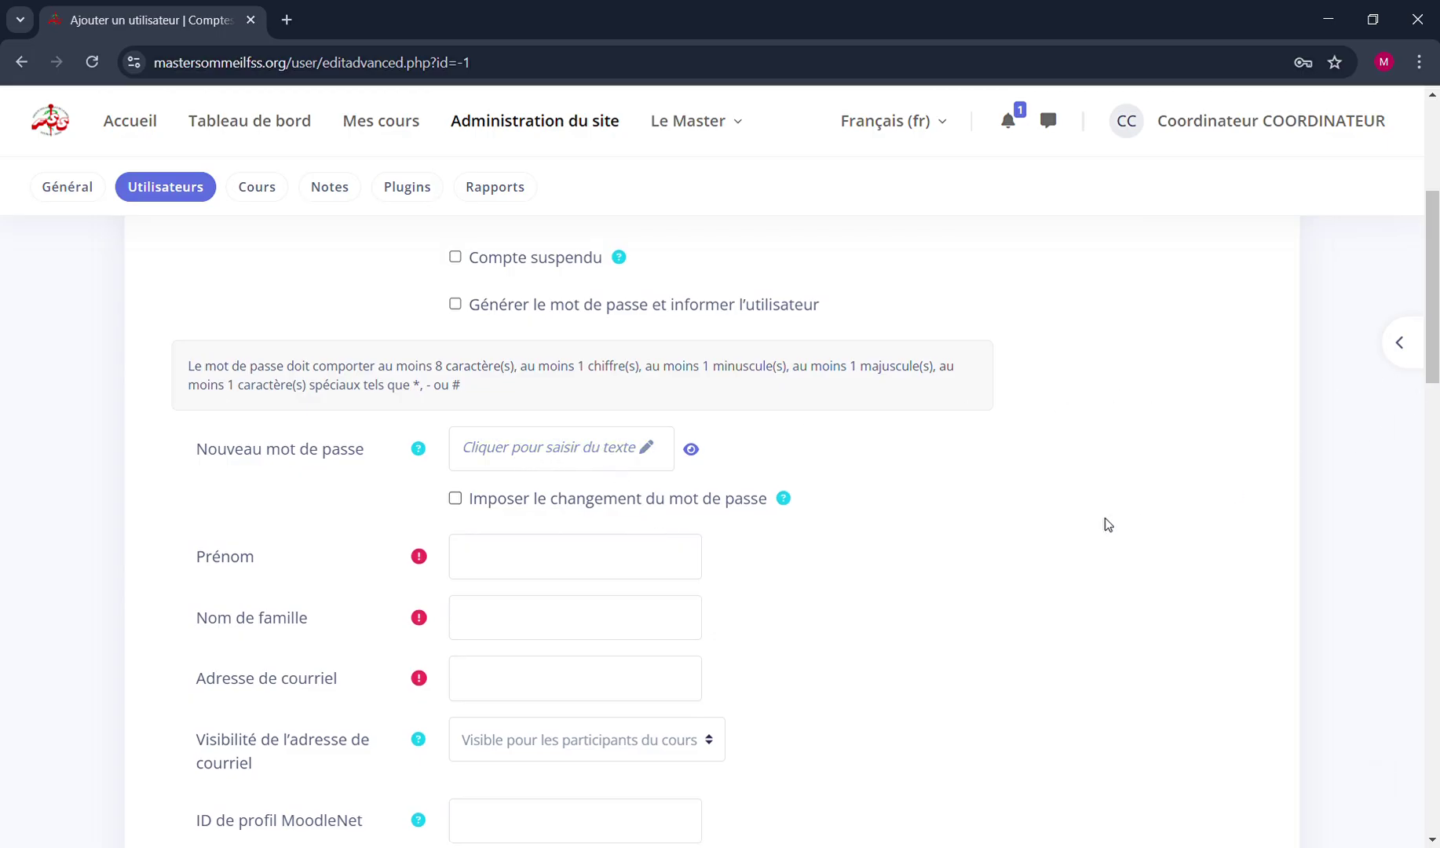
scroll(695, 677, "down", 2)
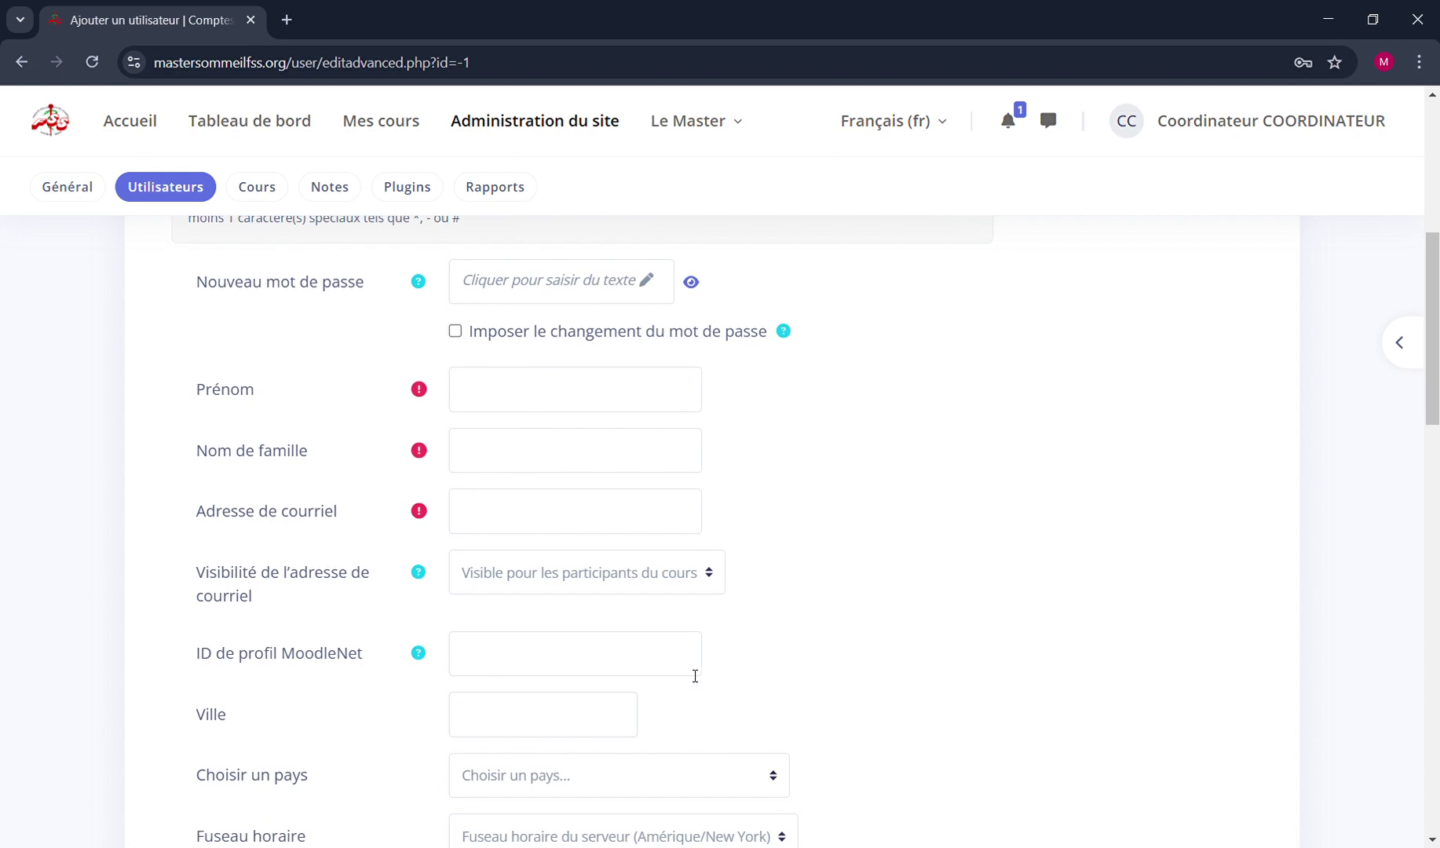
scroll(695, 677, "down", 20)
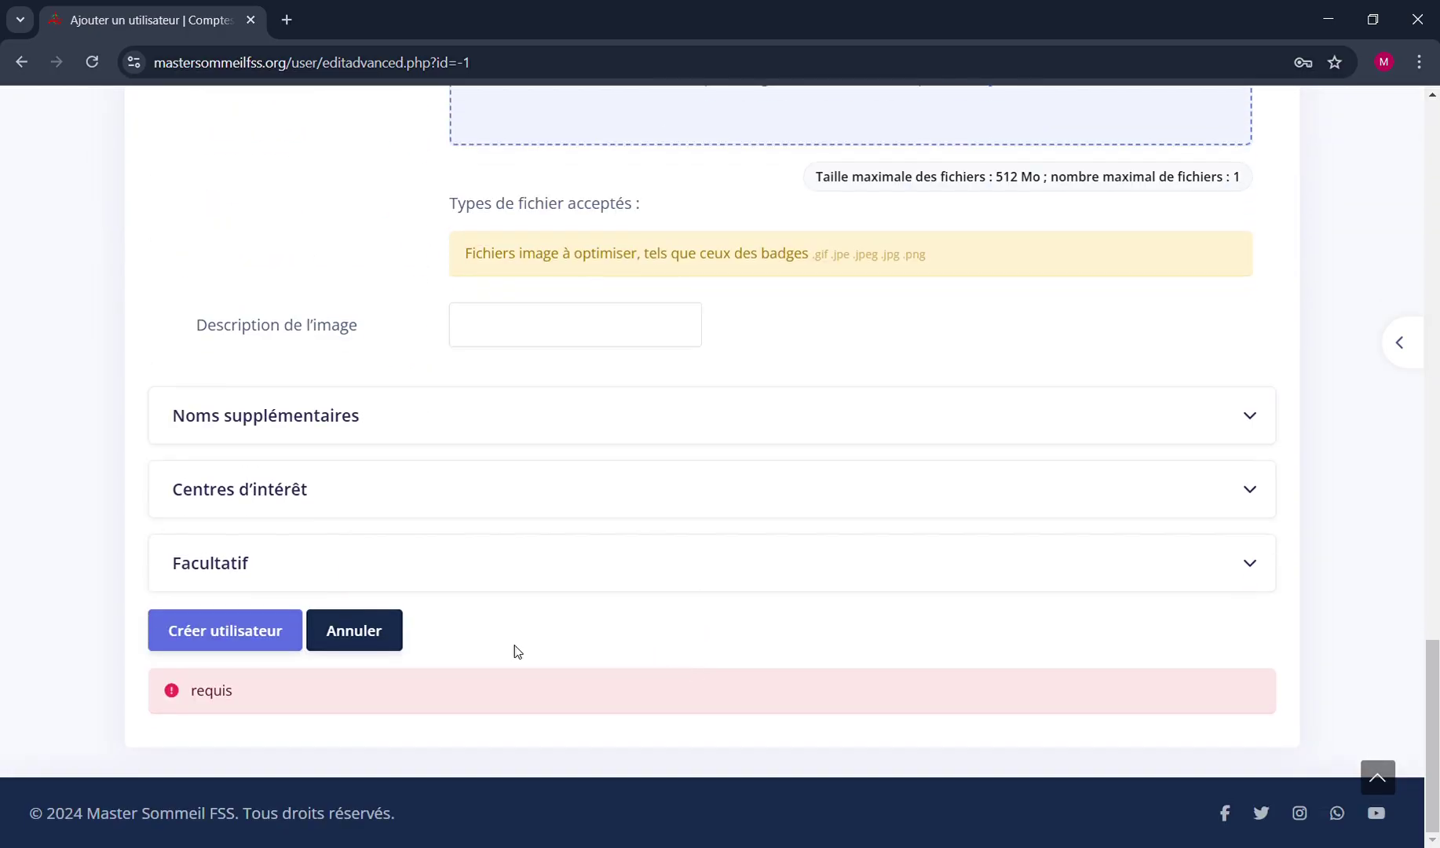
Step: Try to create the user with the form left empty and check the form's first fields
left_click(277, 640)
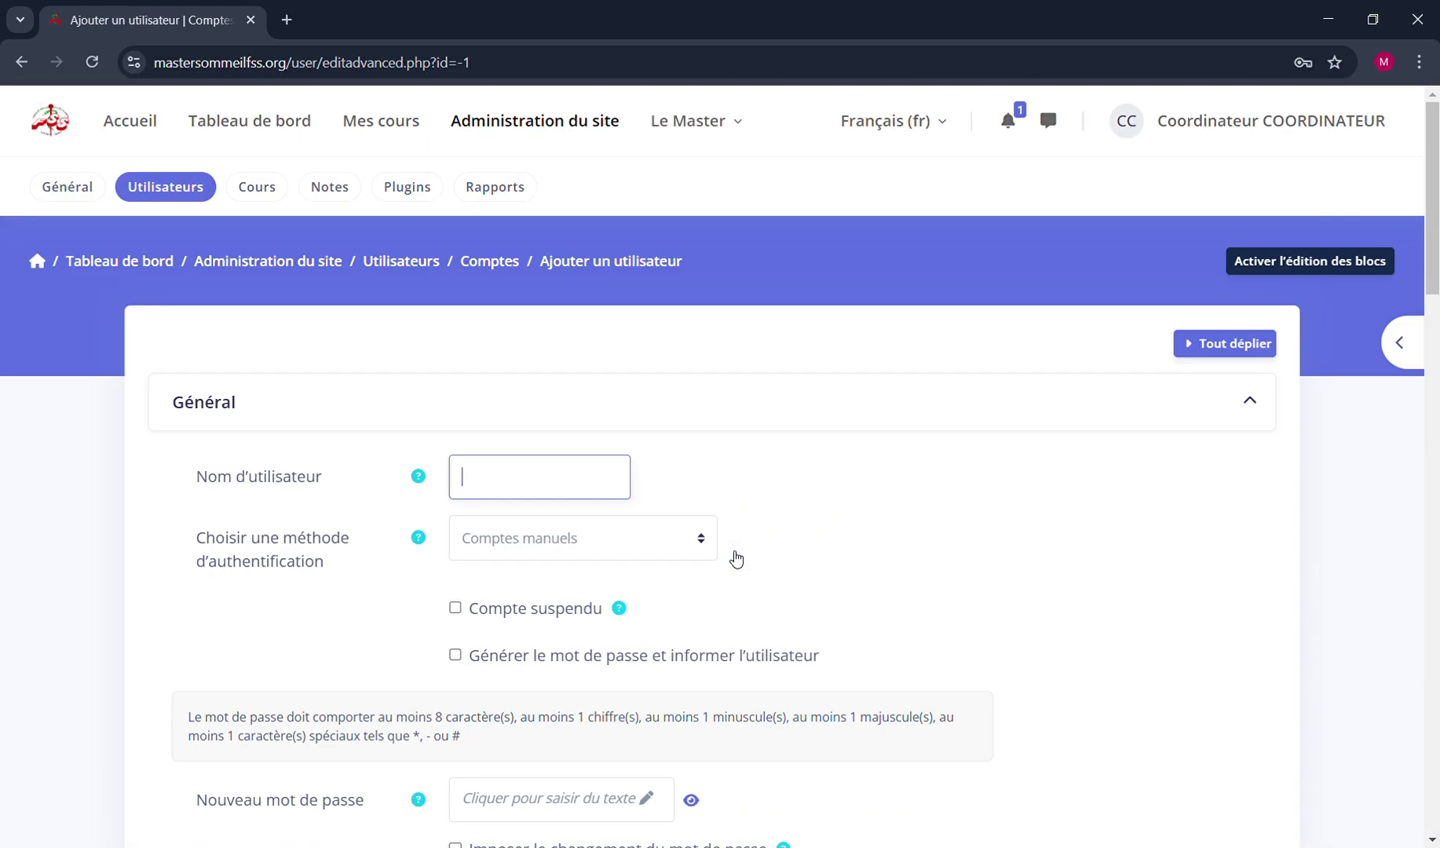
left_click(1034, 581)
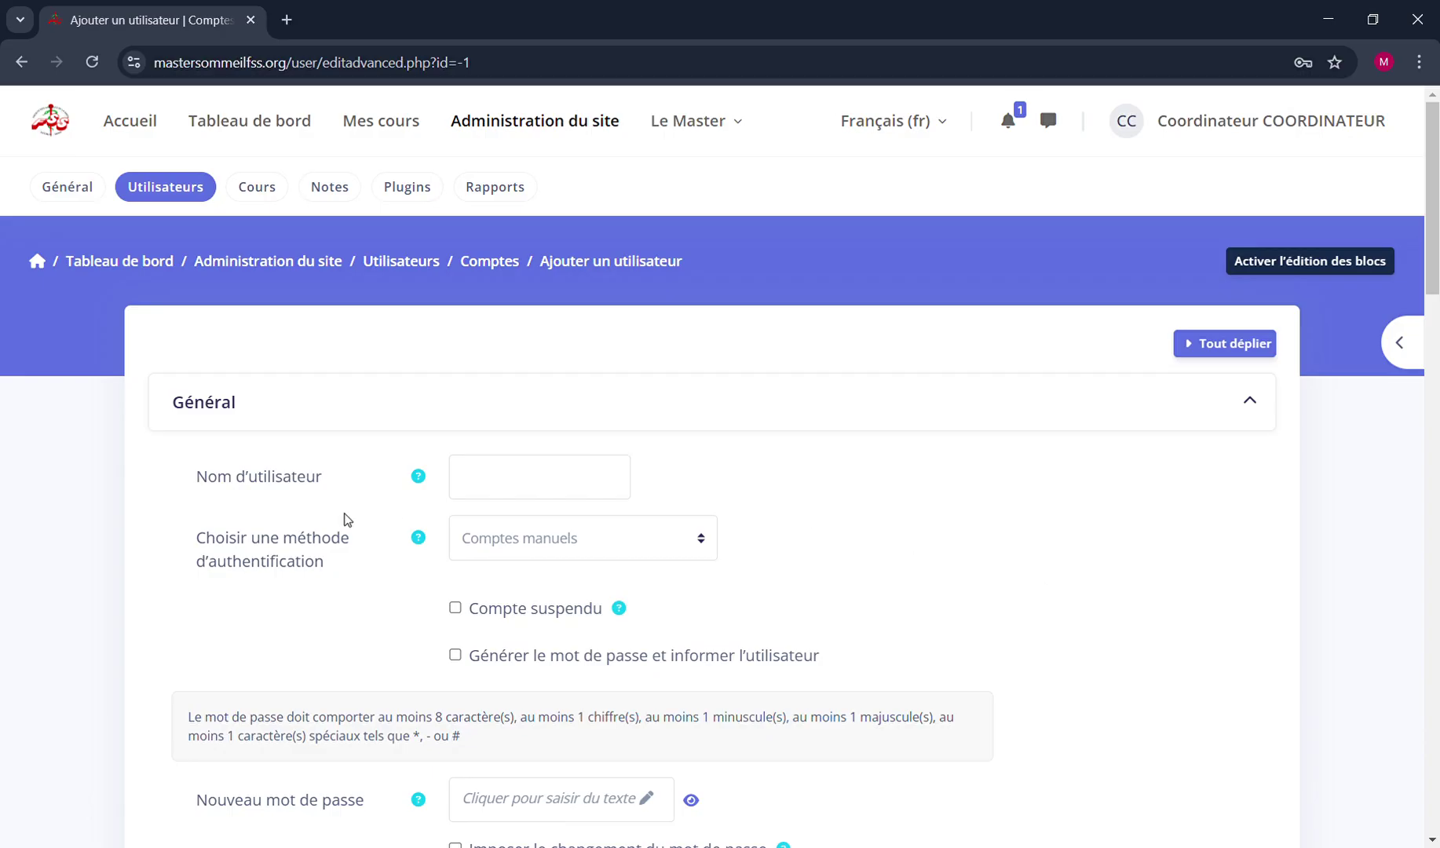
scroll(340, 584, "down", 3)
scroll(340, 583, "up", 3)
Step: Open the Attribution des rôles système page from the Permissions group of the site's user administration
left_click(181, 193)
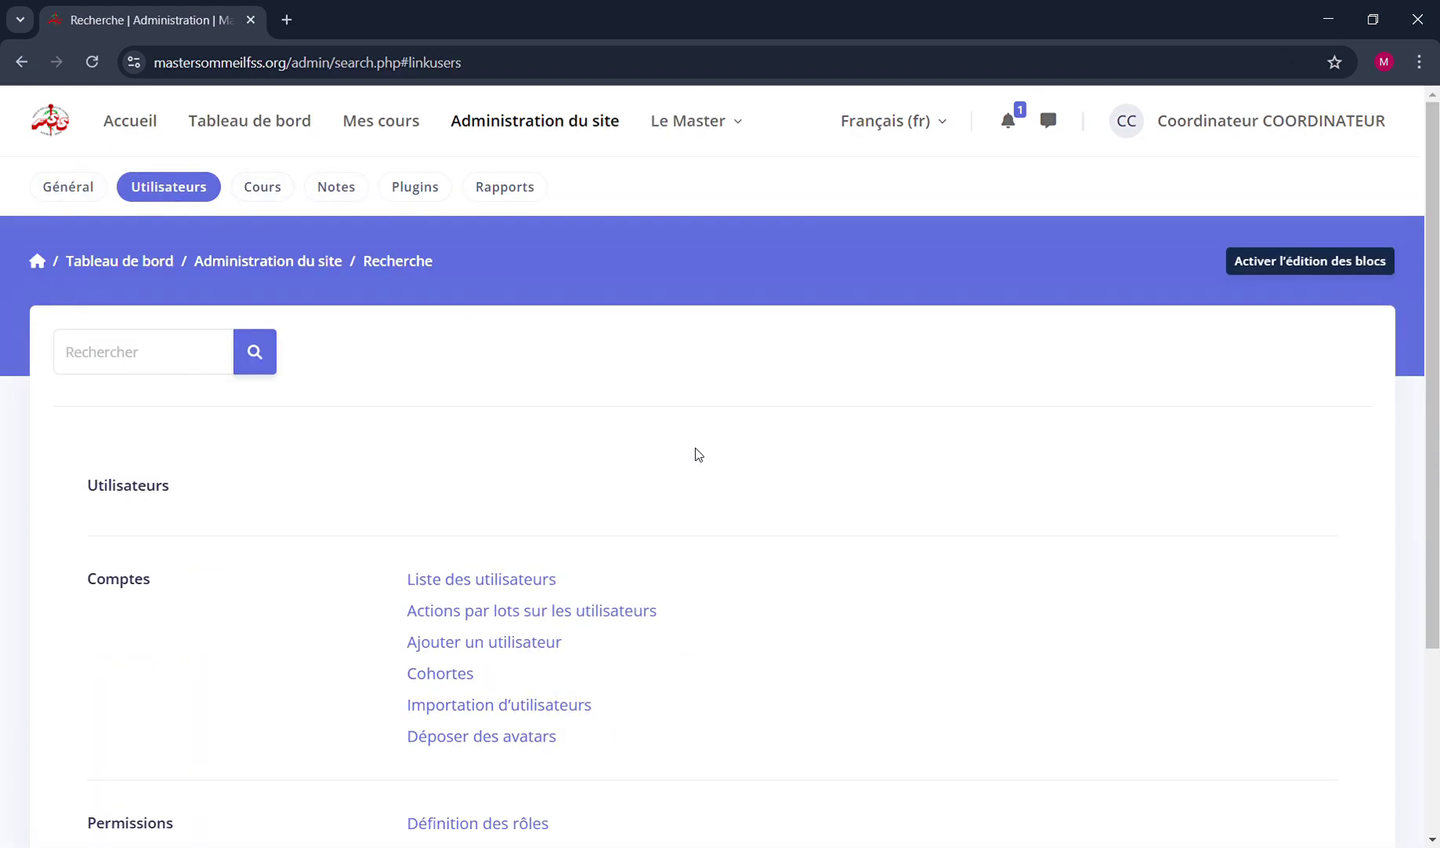
scroll(698, 454, "down", 3)
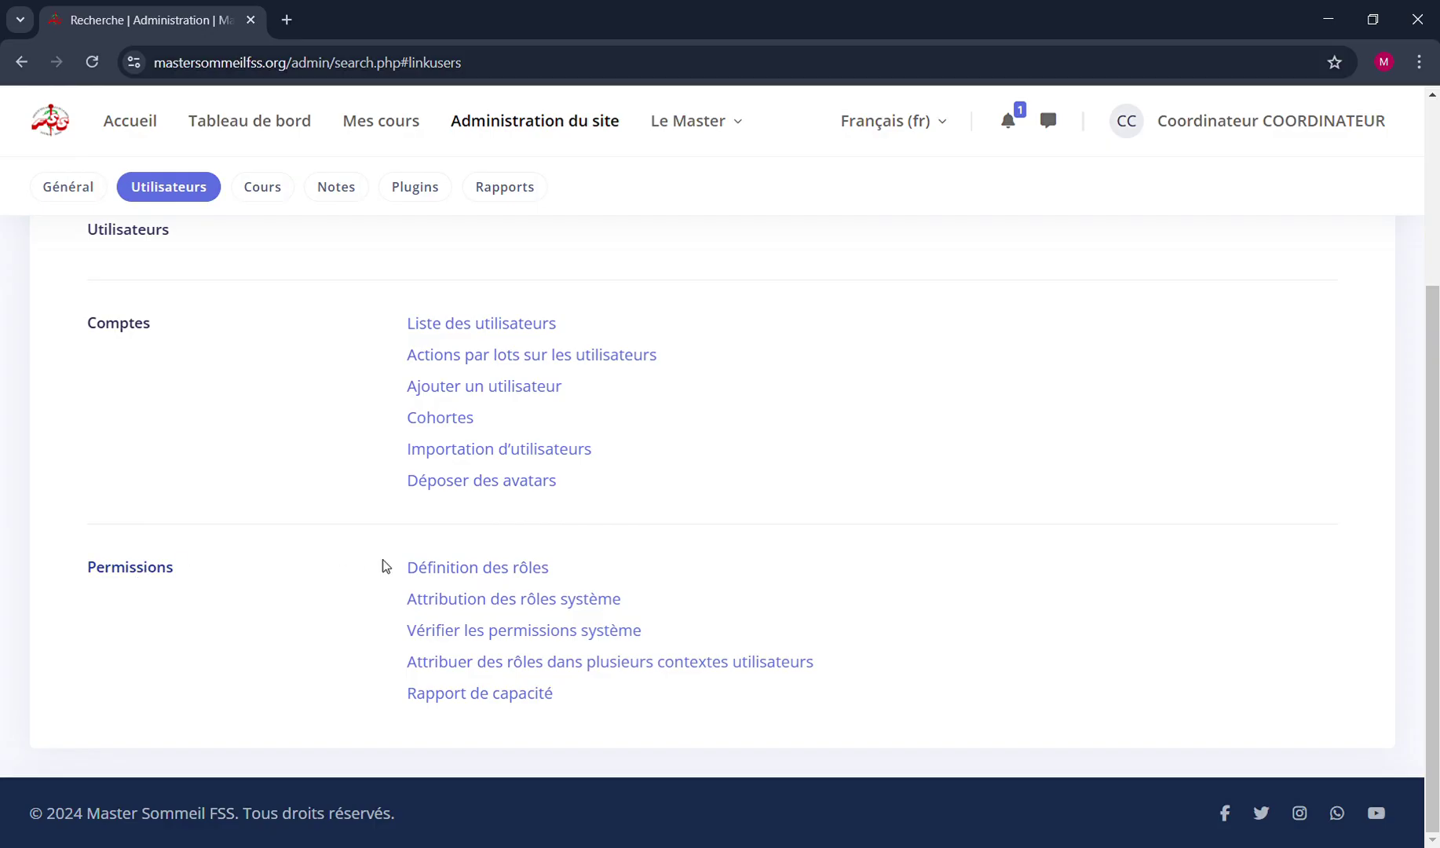
left_click(498, 602)
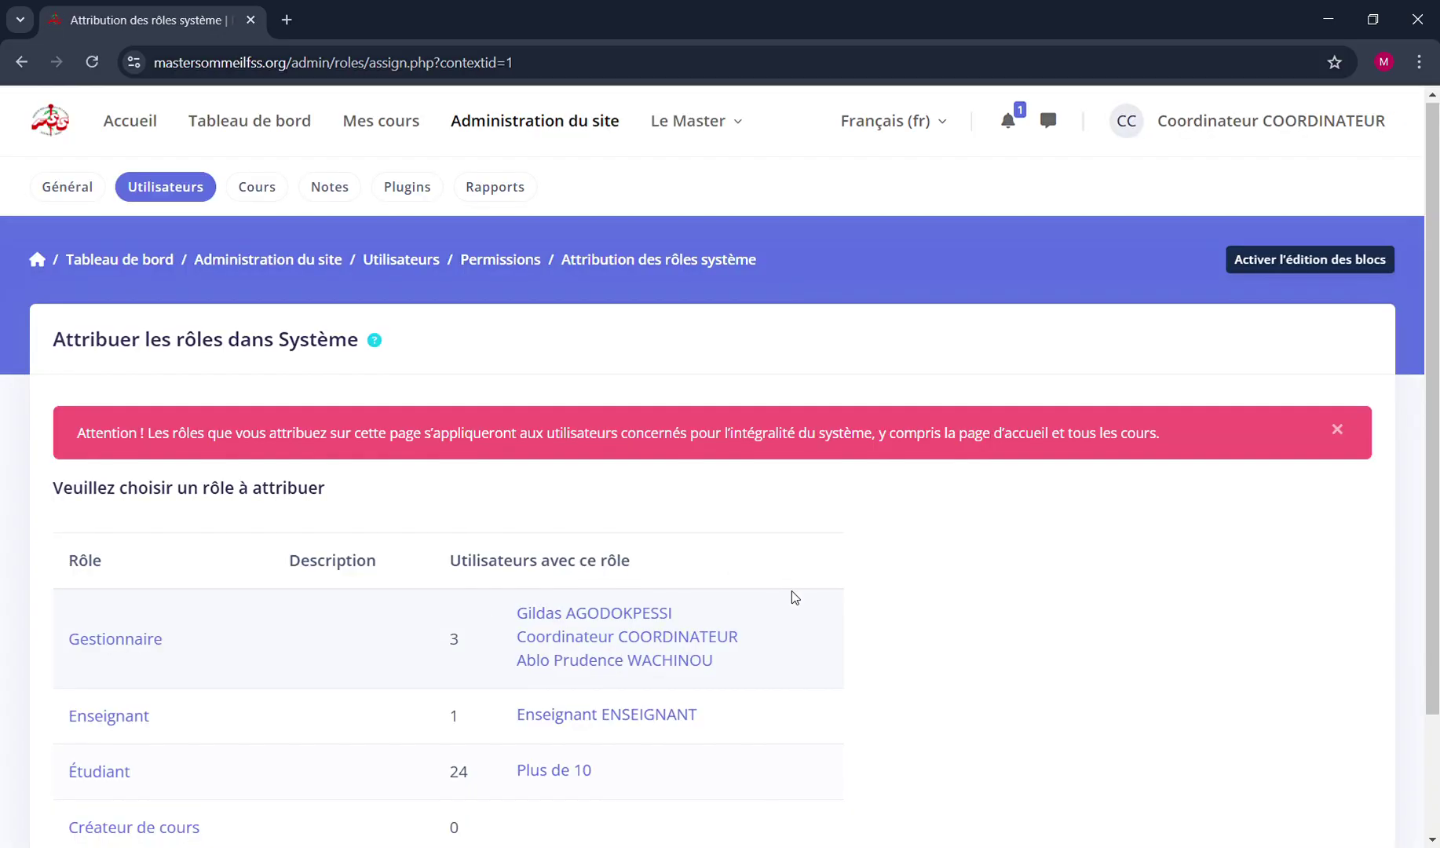
Step: Open the system assignments of the Enseignant role and examine its lists of existing and potential users
scroll(792, 593, "down", 3)
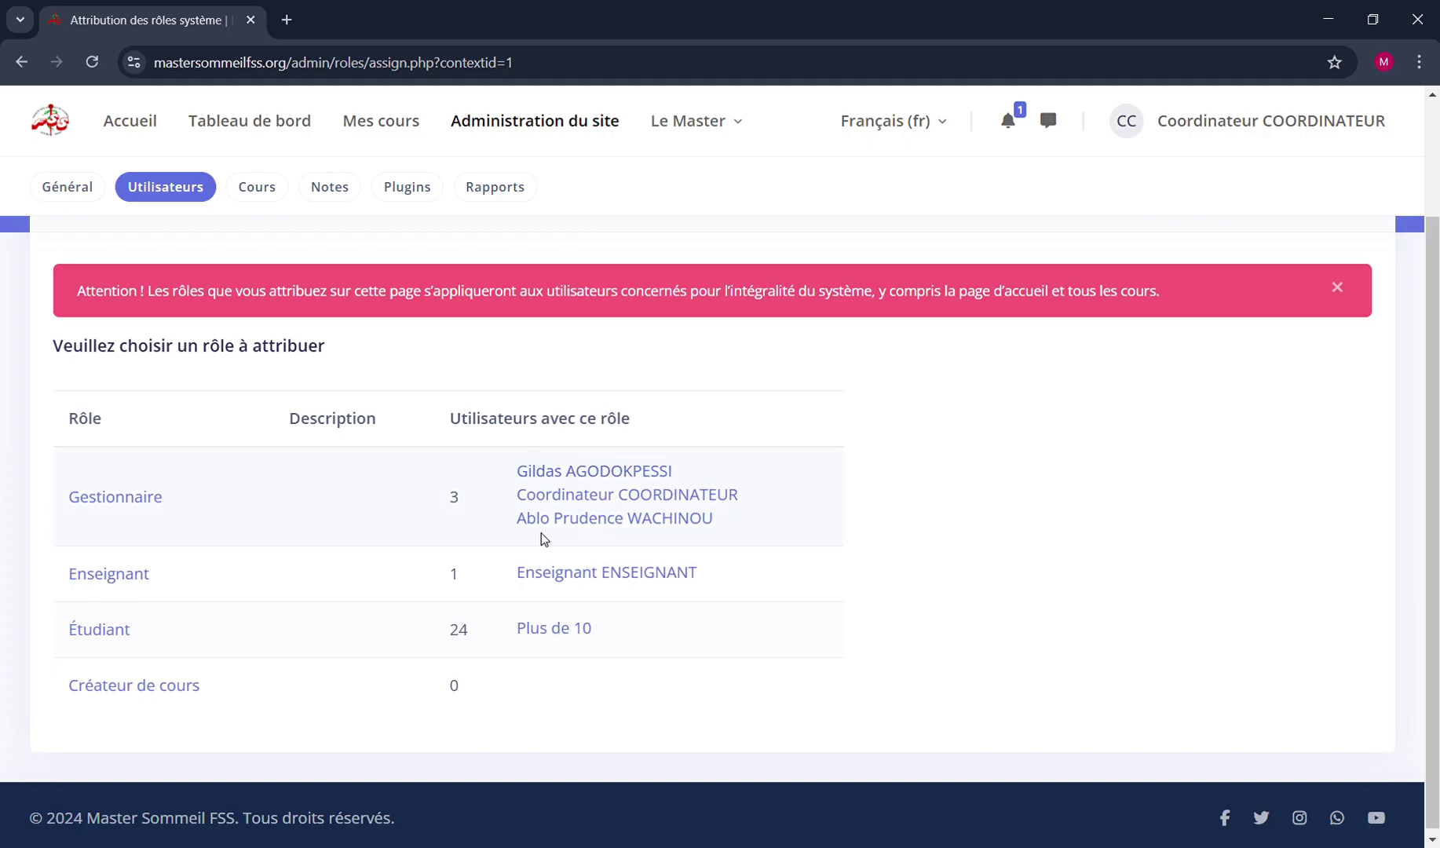
scroll(542, 539, "down", 1)
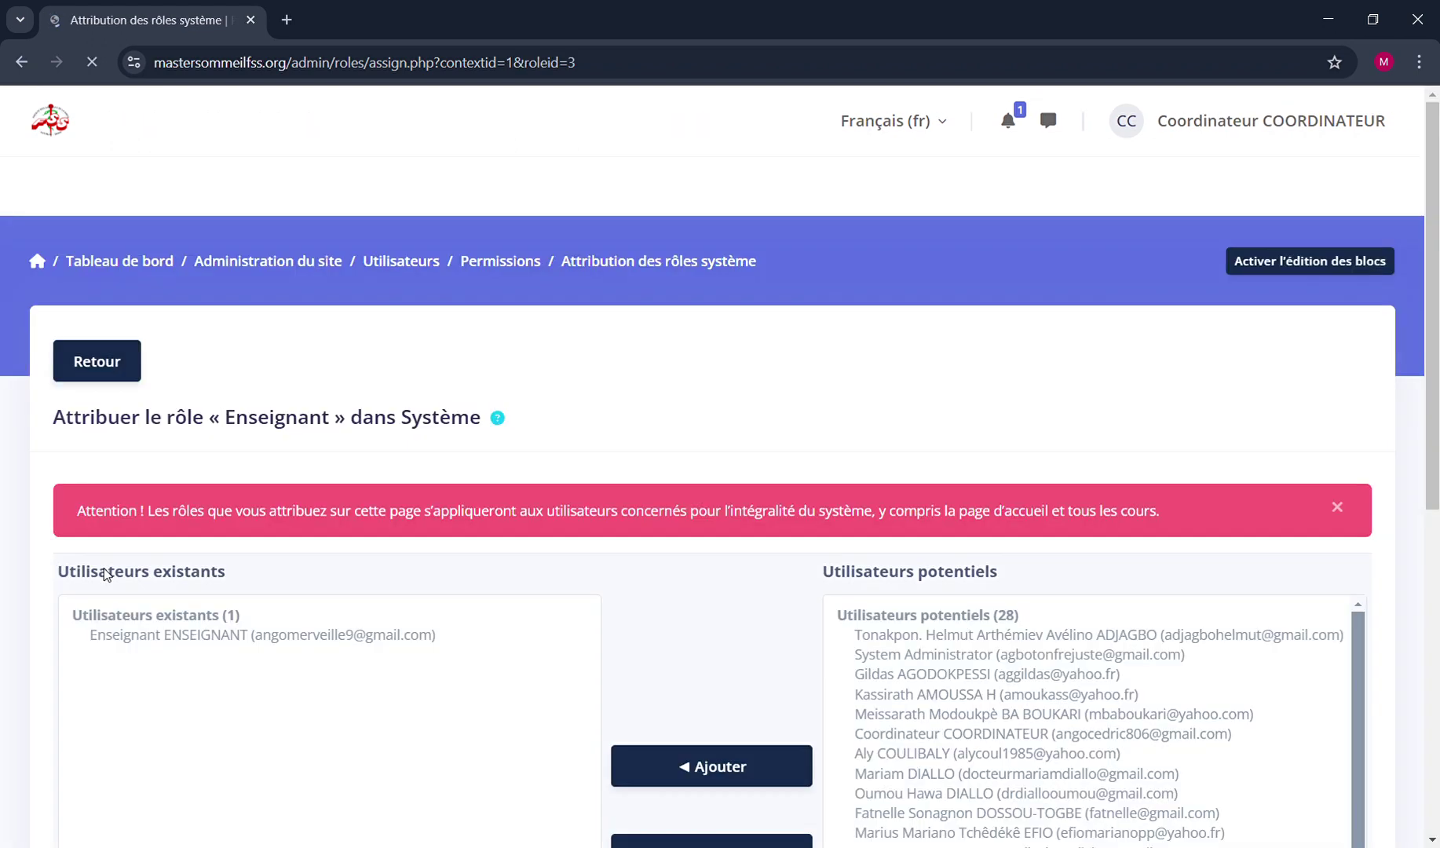
scroll(761, 536, "down", 5)
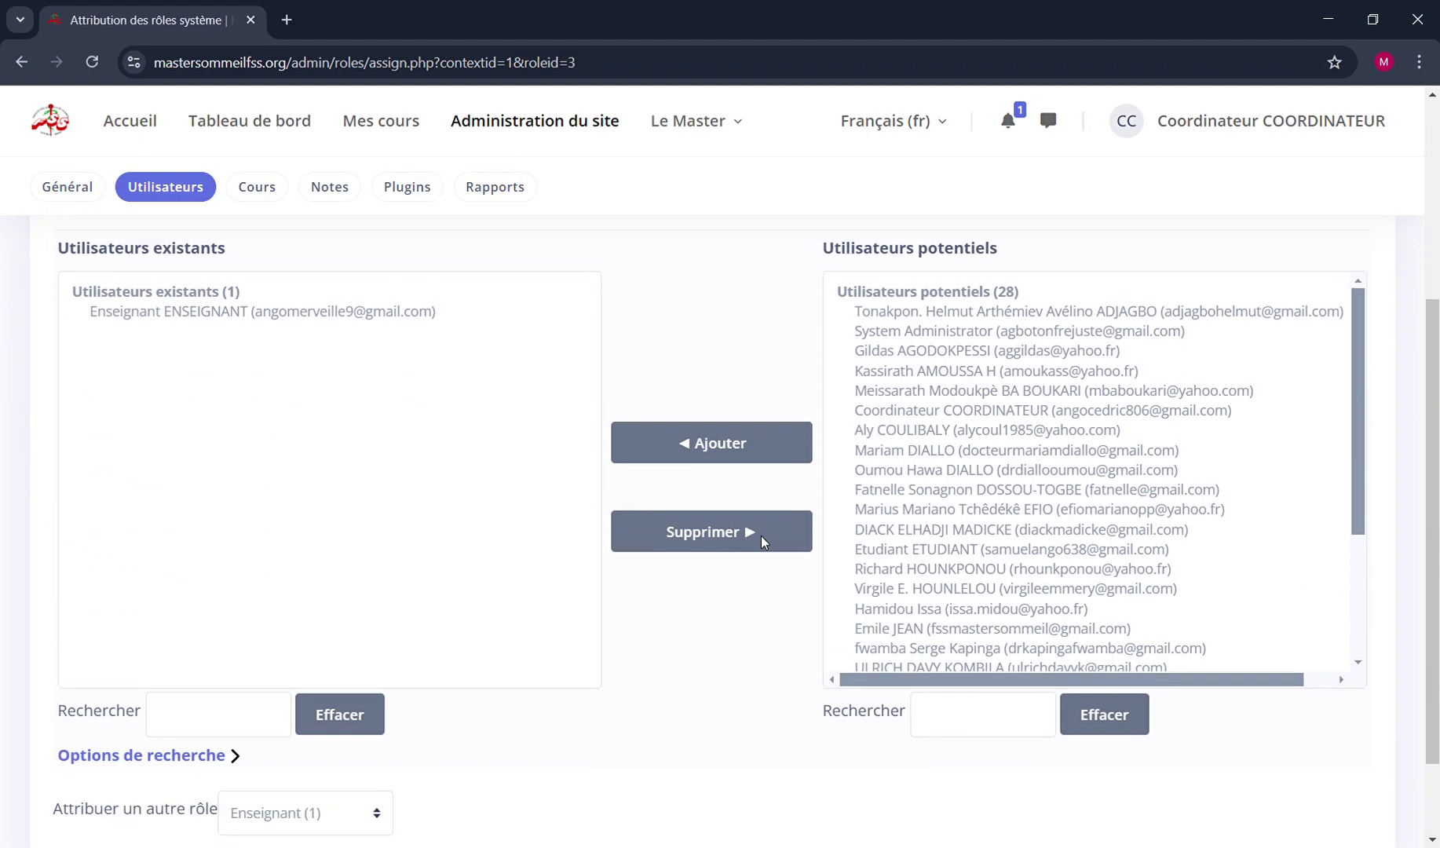
scroll(761, 536, "up", 2)
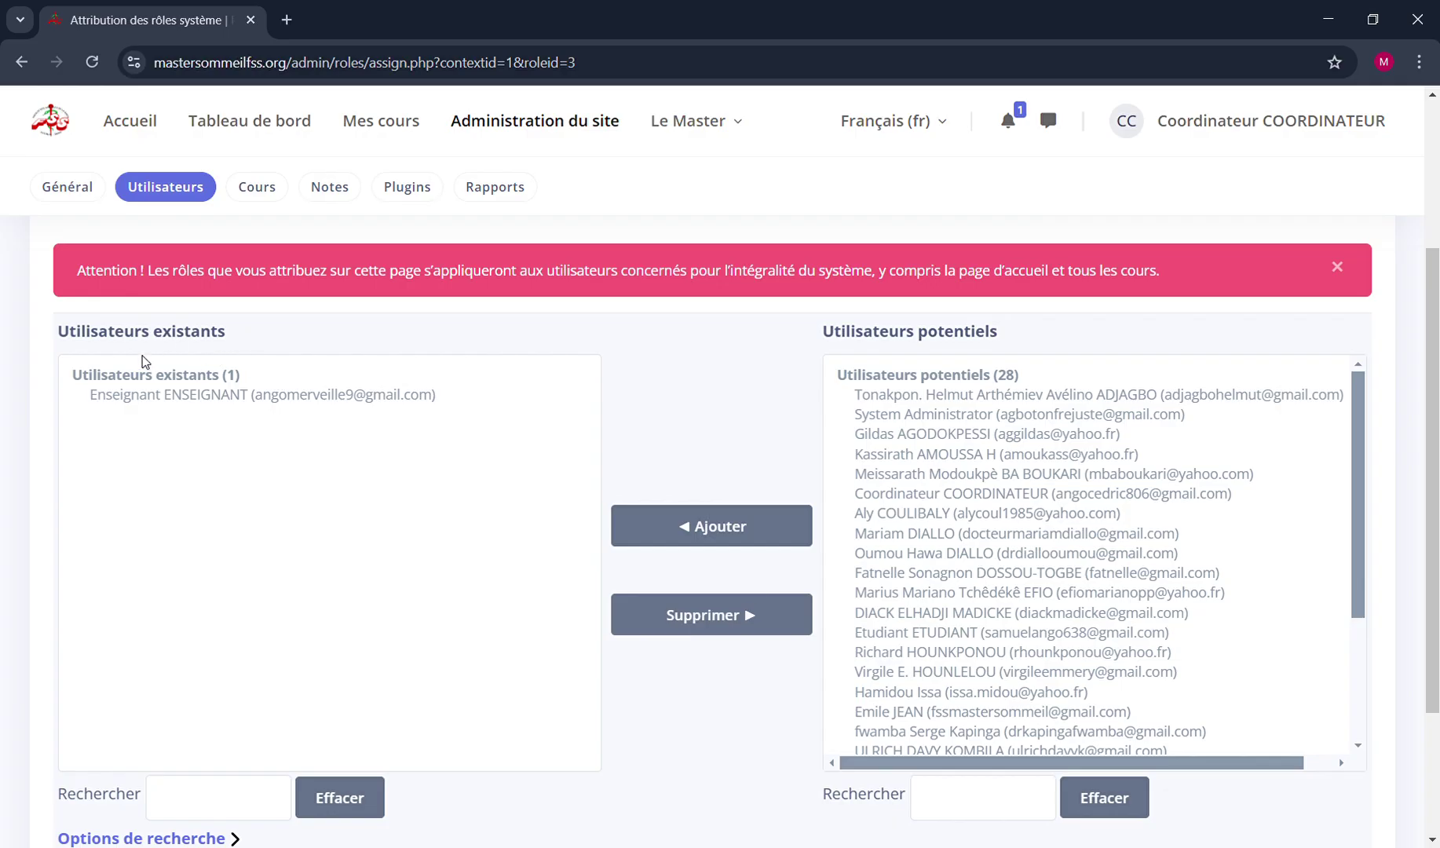
scroll(988, 615, "down", 3)
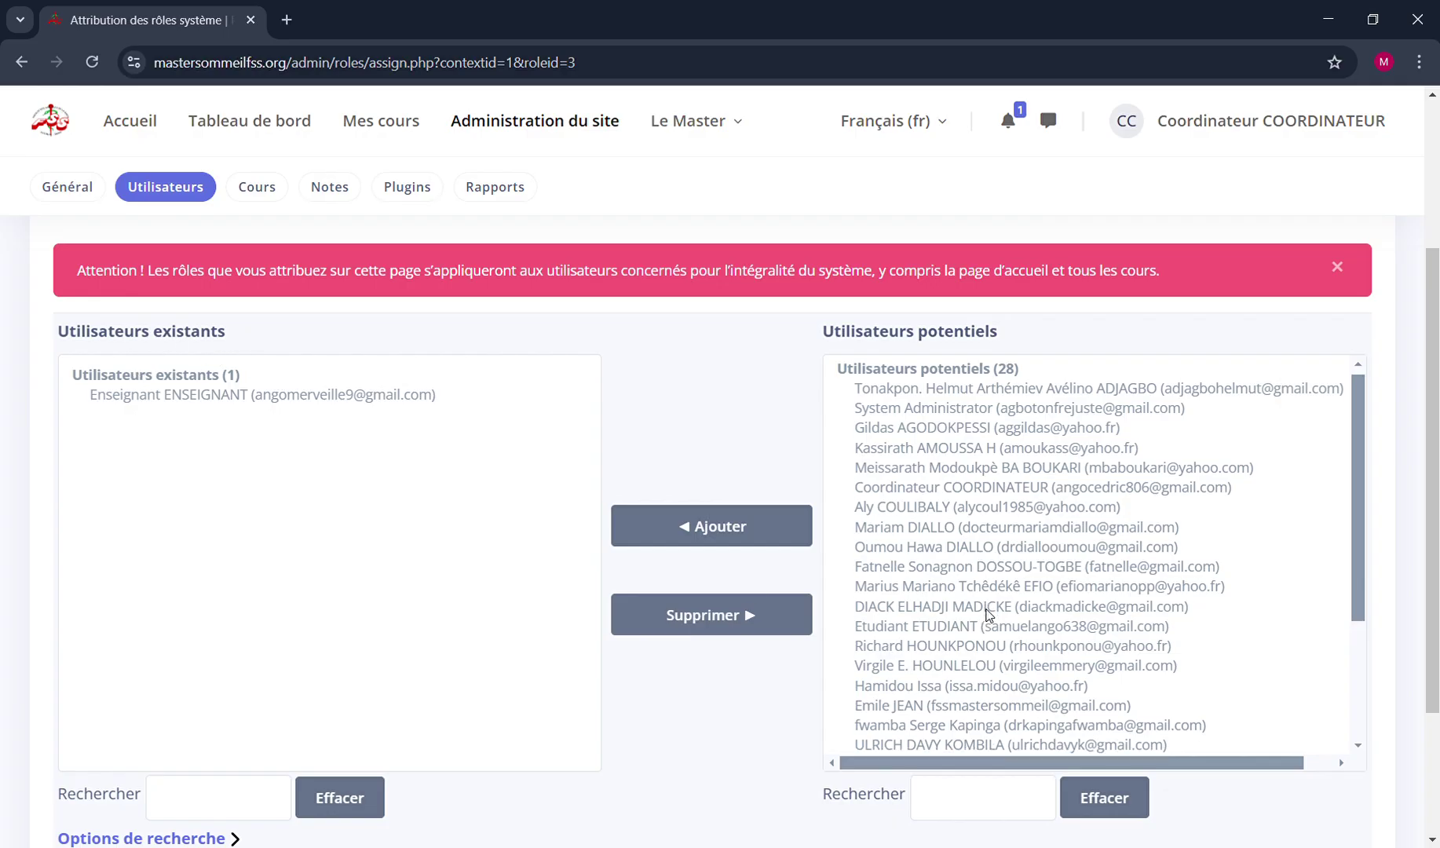
scroll(988, 615, "up", 5)
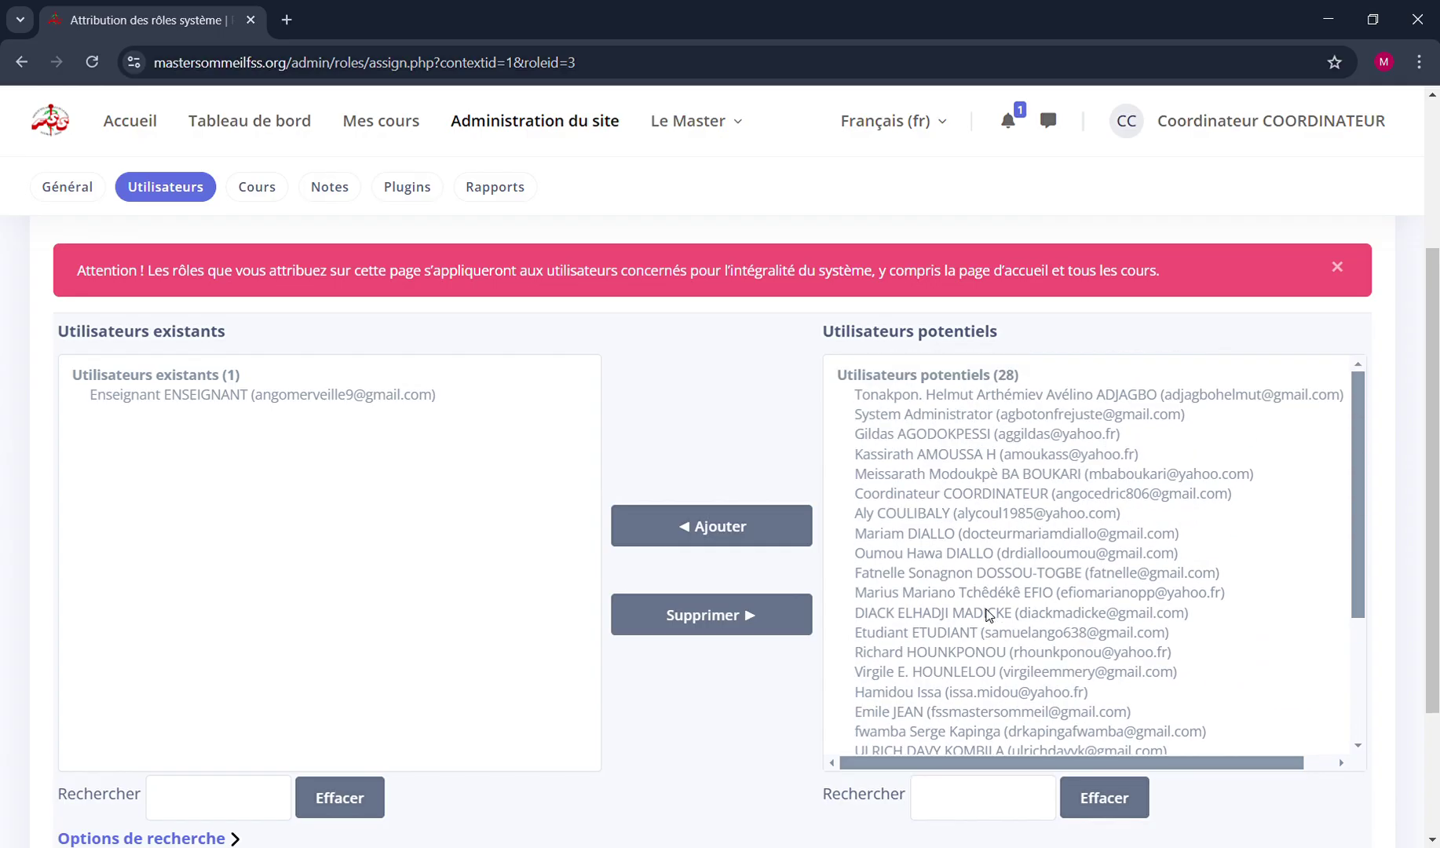
scroll(988, 616, "down", 5)
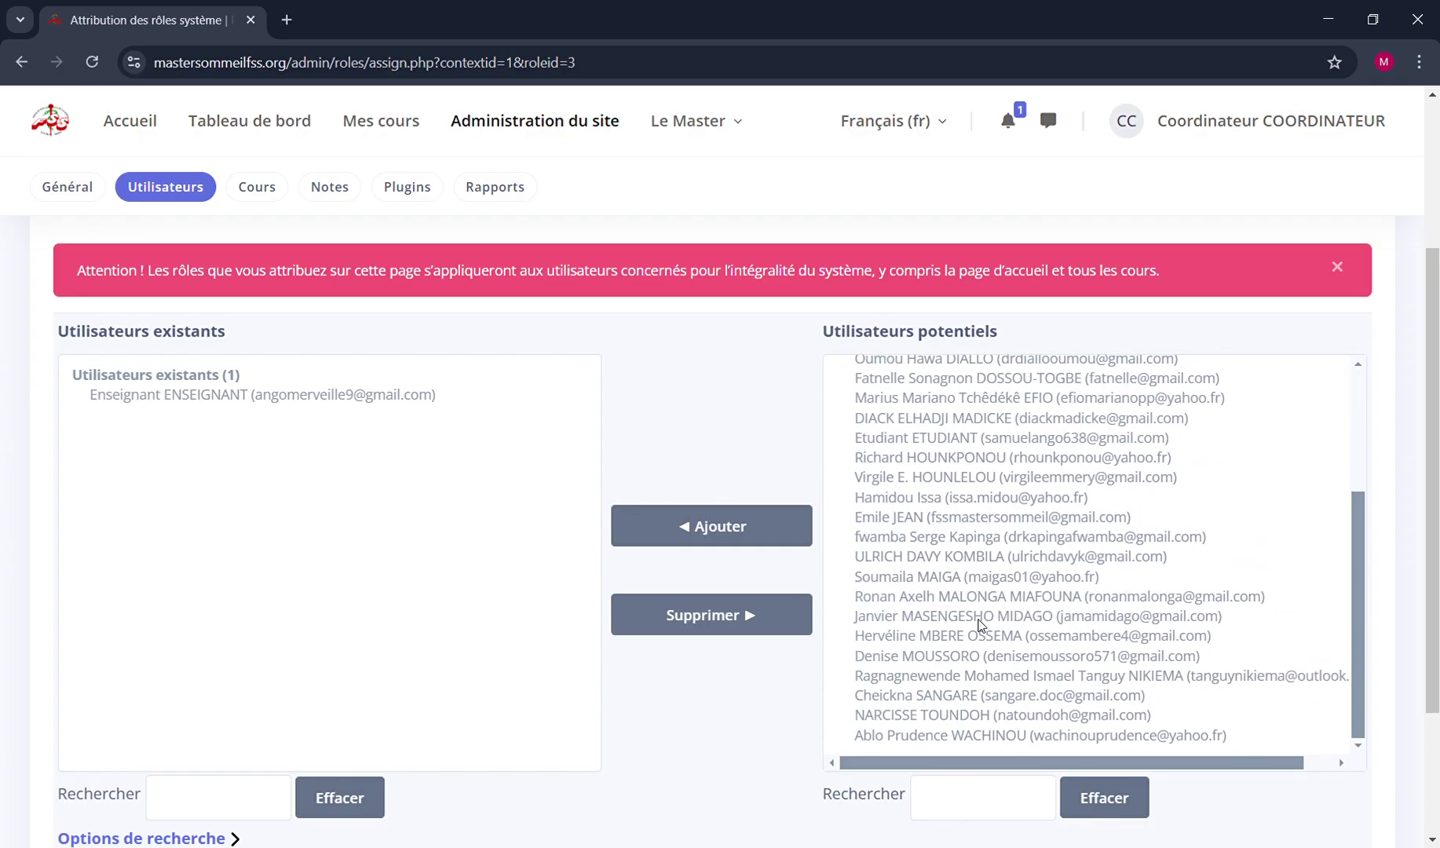
Step: Select the last person in the potential users list for the Enseignant role
left_click(950, 737)
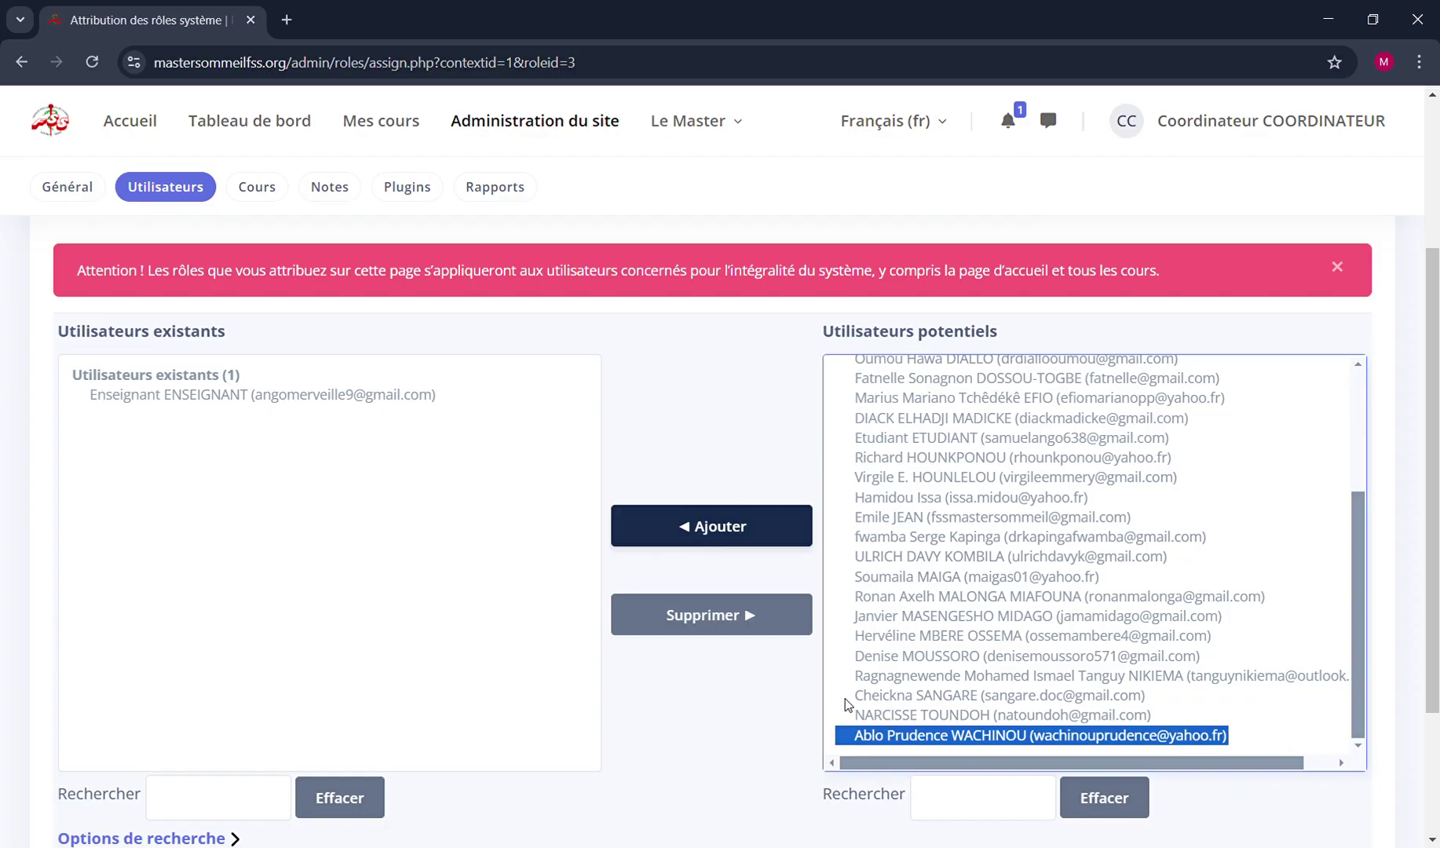
scroll(811, 557, "down", 3)
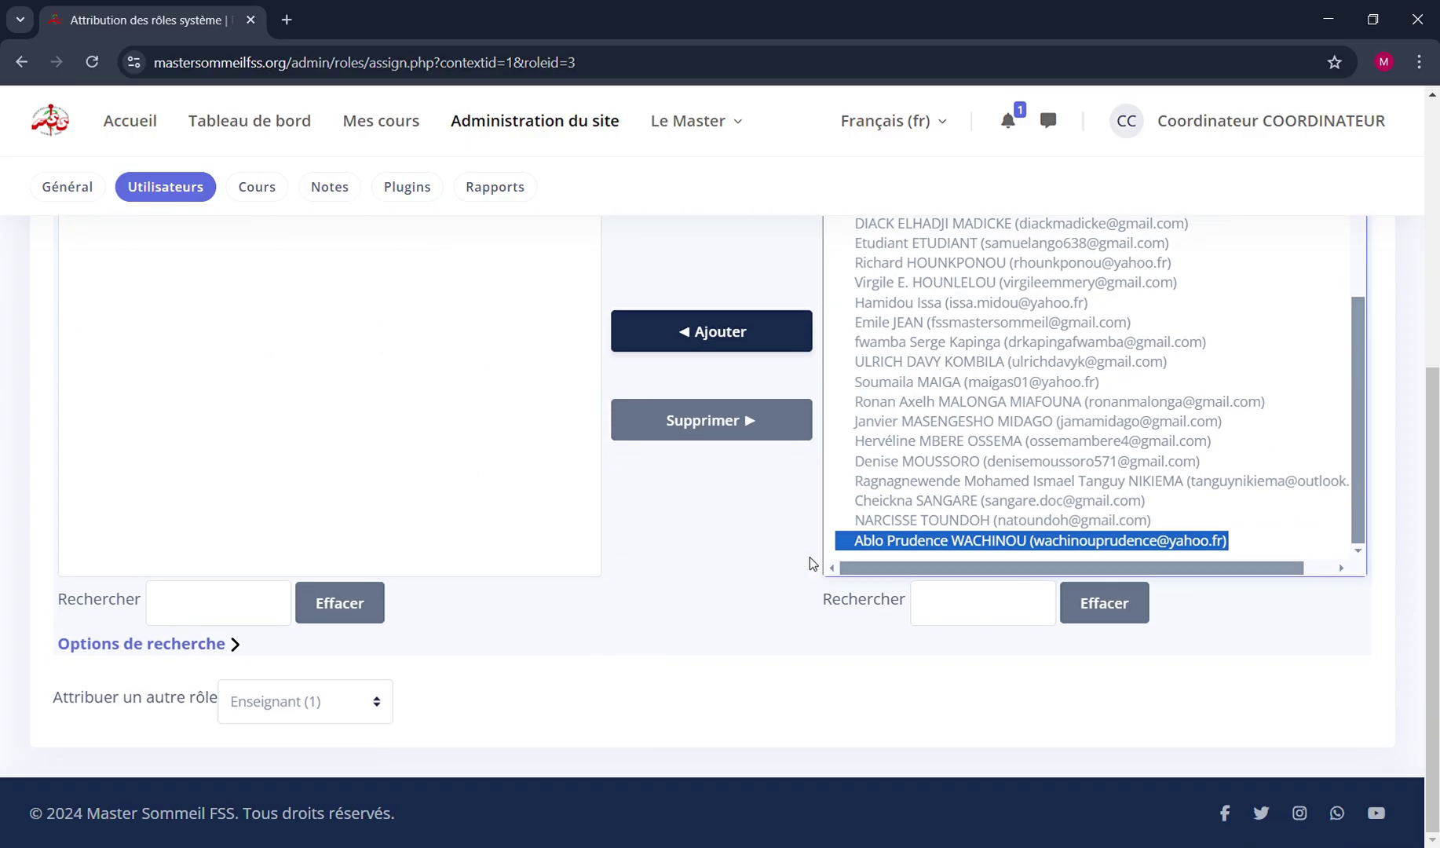
scroll(810, 562, "up", 5)
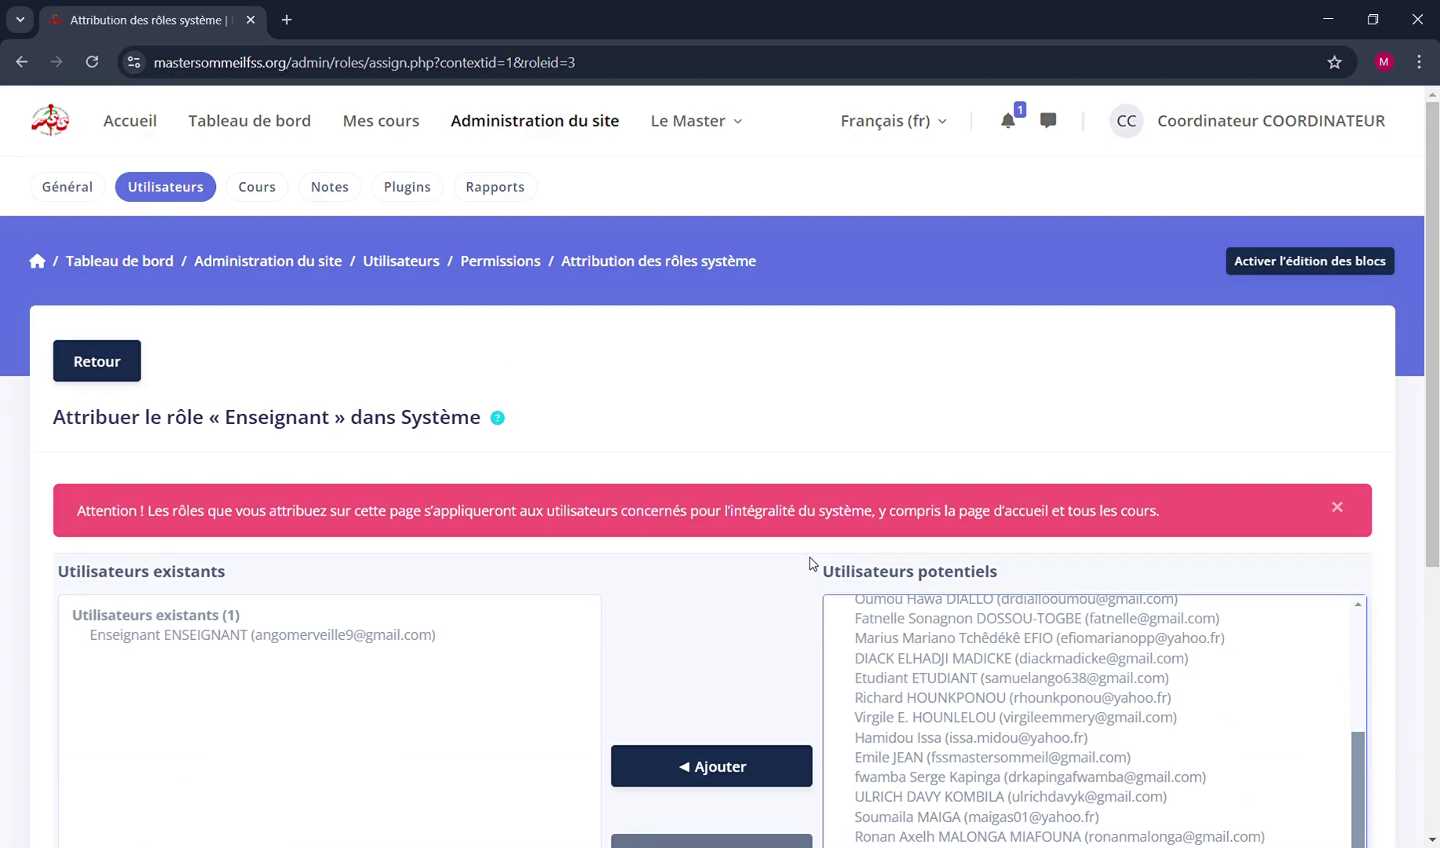
scroll(810, 557, "down", 1)
scroll(810, 558, "up", 1)
Step: Return to the system roles overview and review the available roles with the users assigned to each
left_click(20, 62)
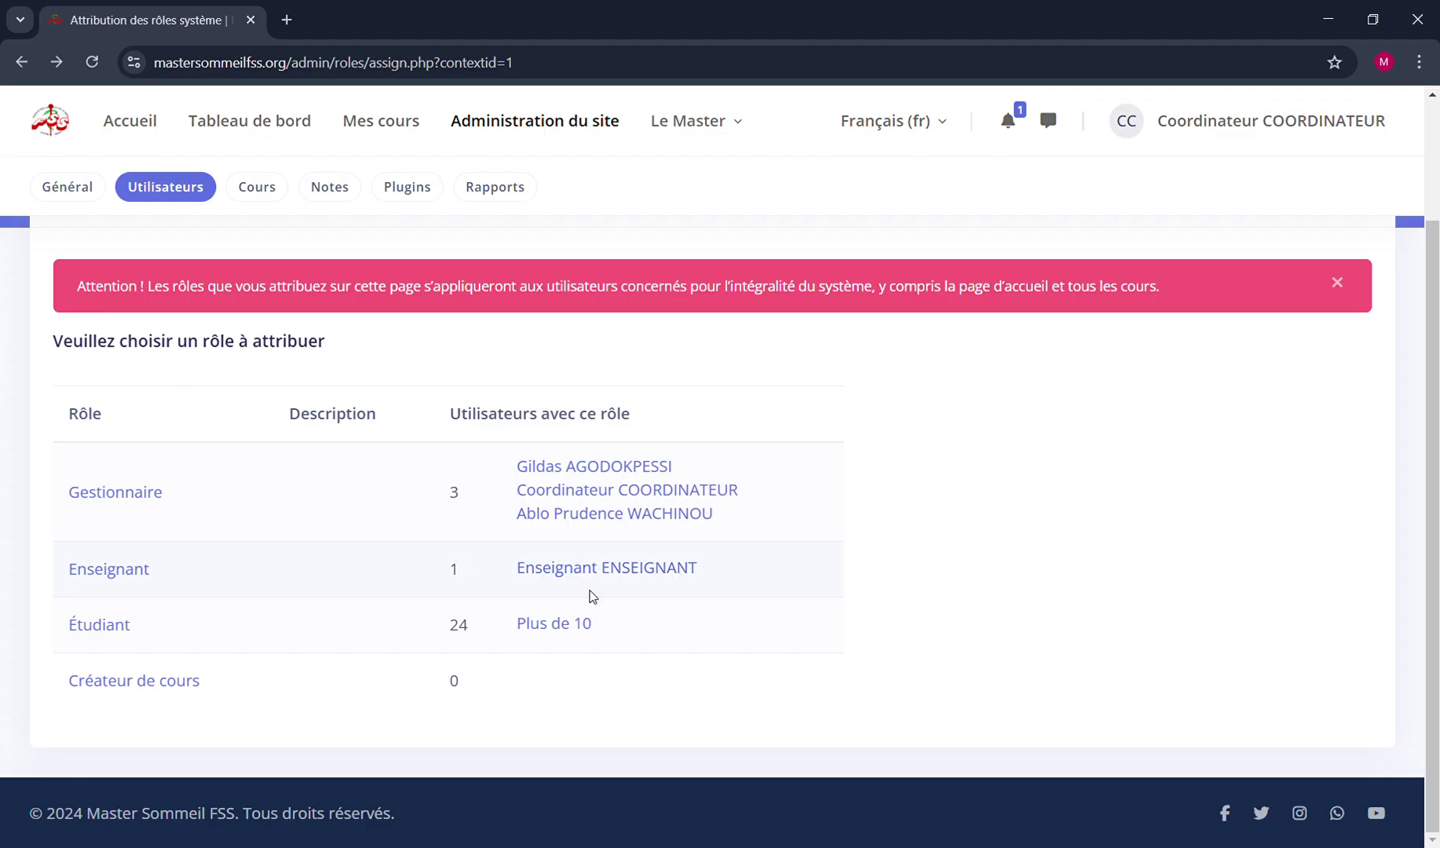
scroll(592, 596, "up", 2)
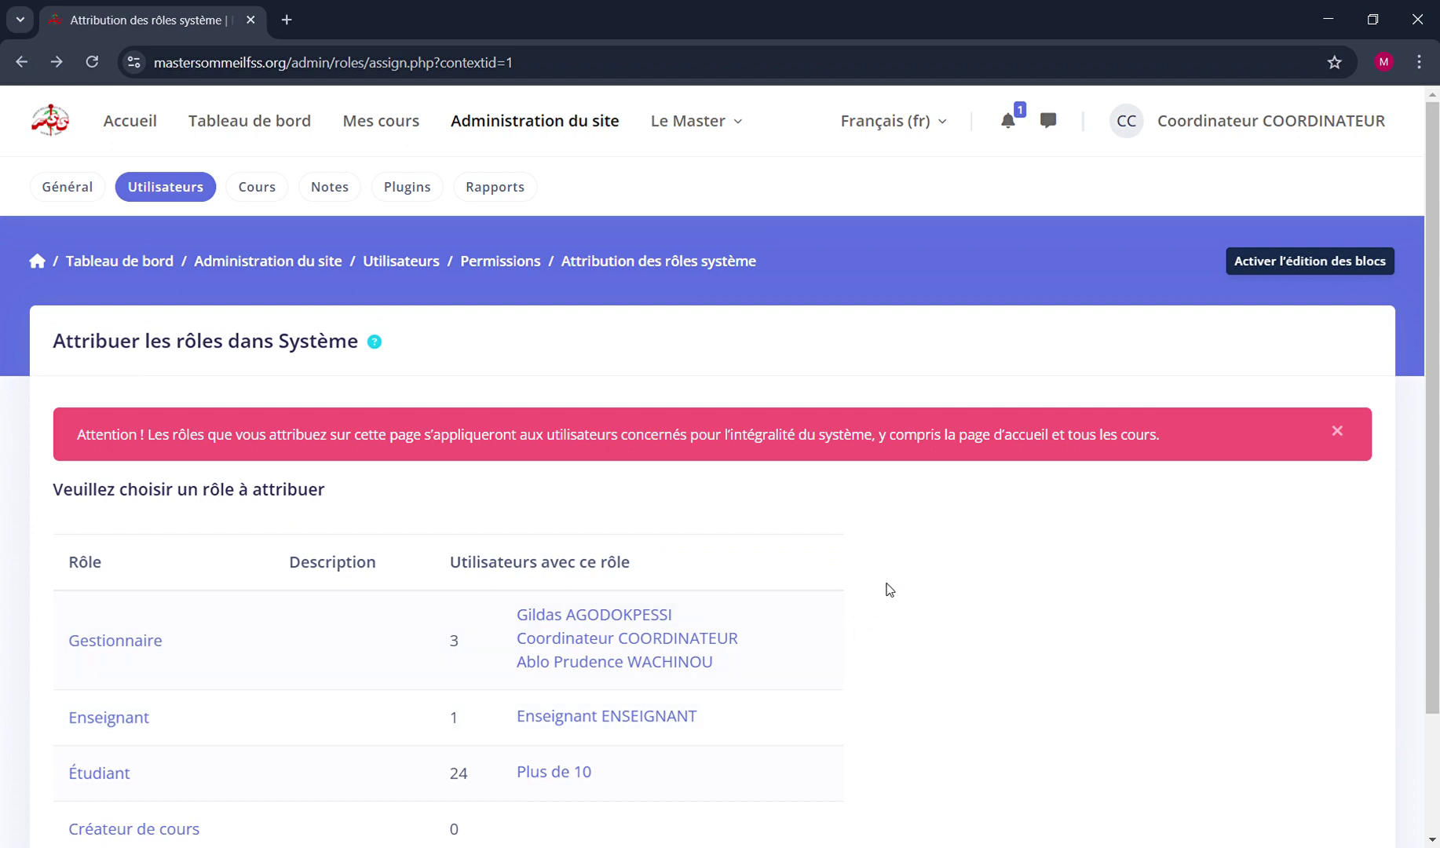
scroll(888, 589, "down", 2)
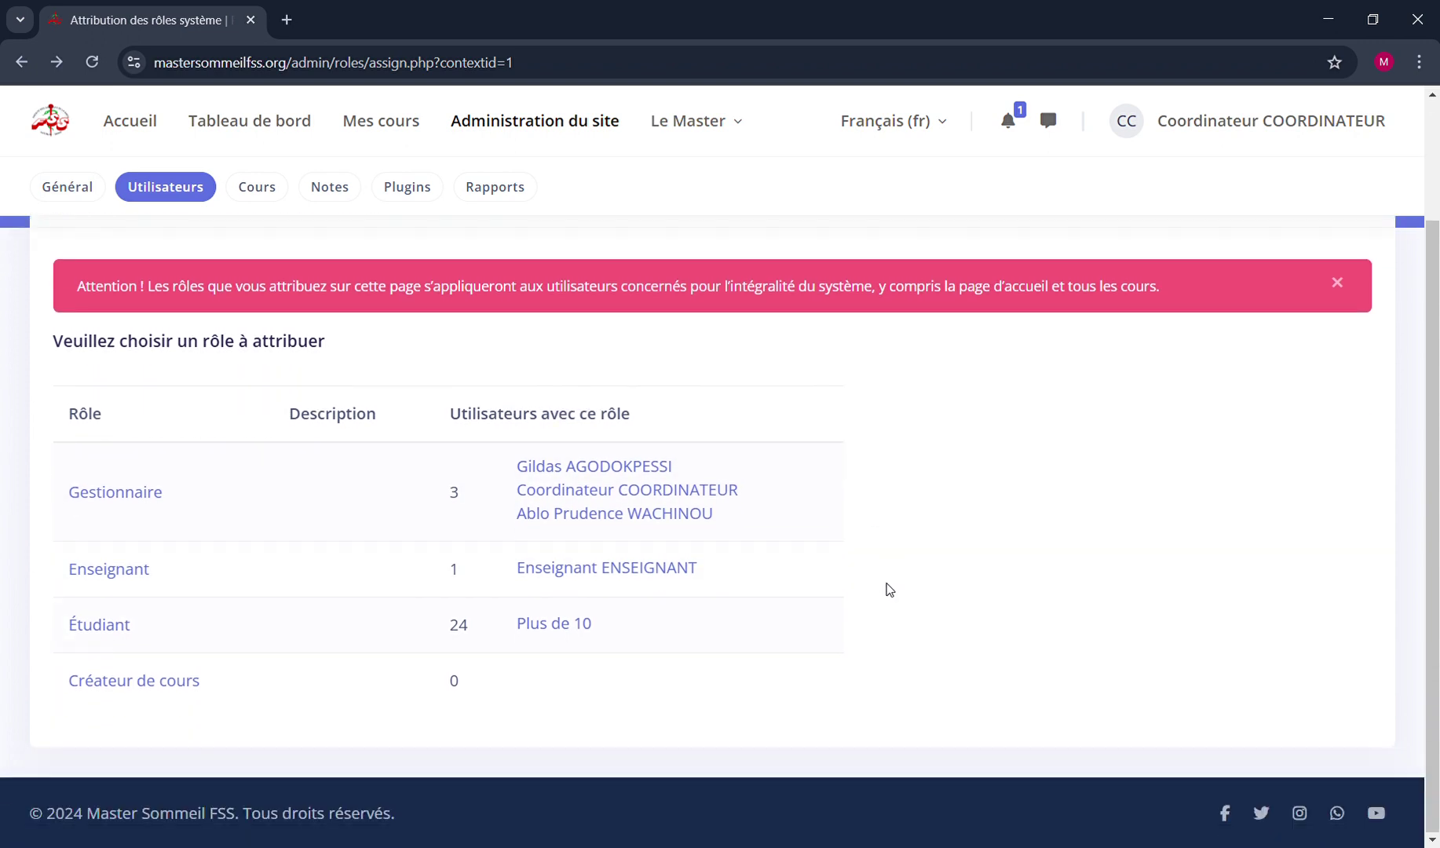
scroll(888, 590, "up", 2)
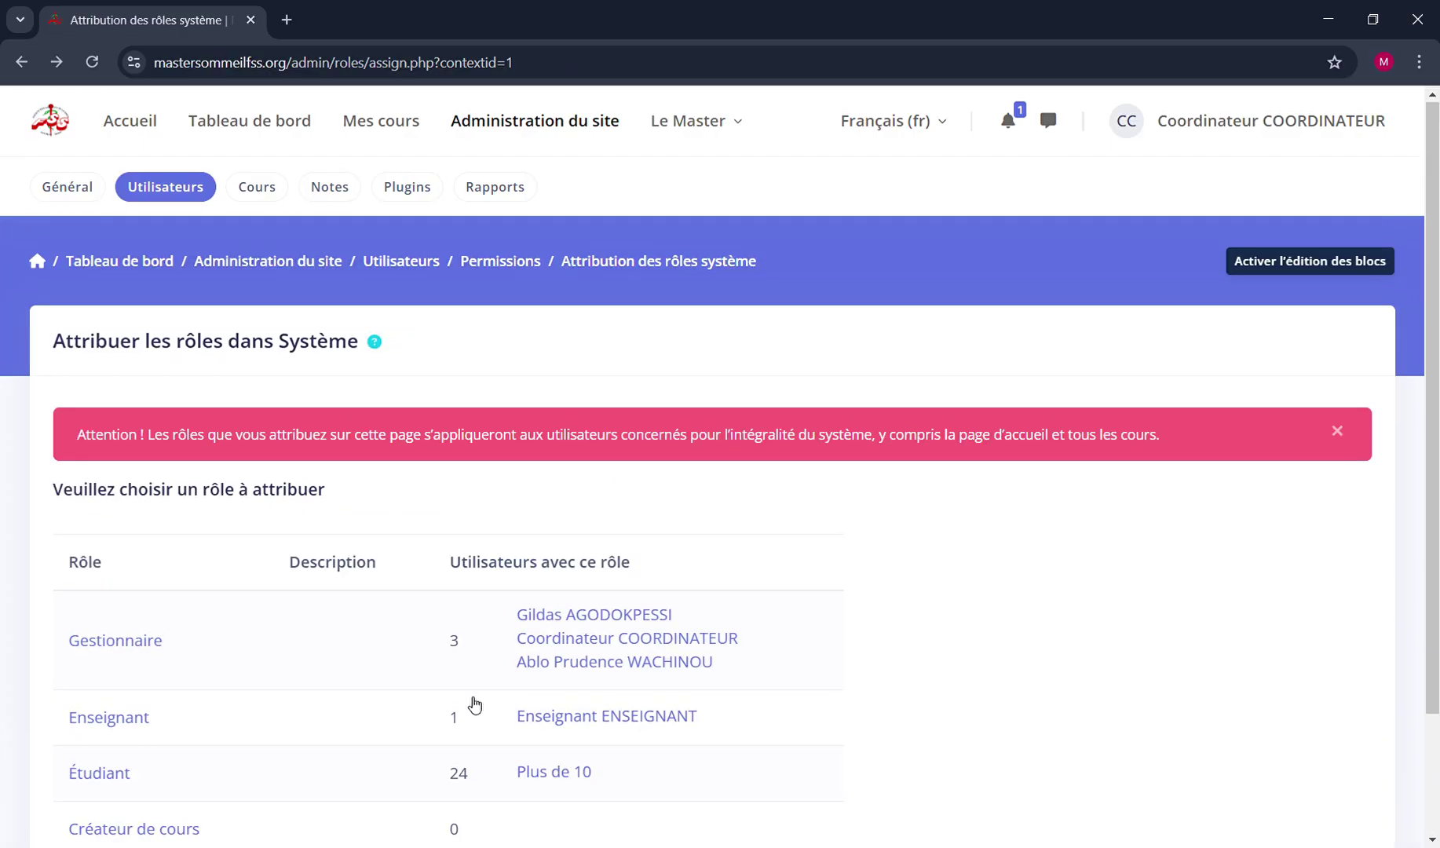